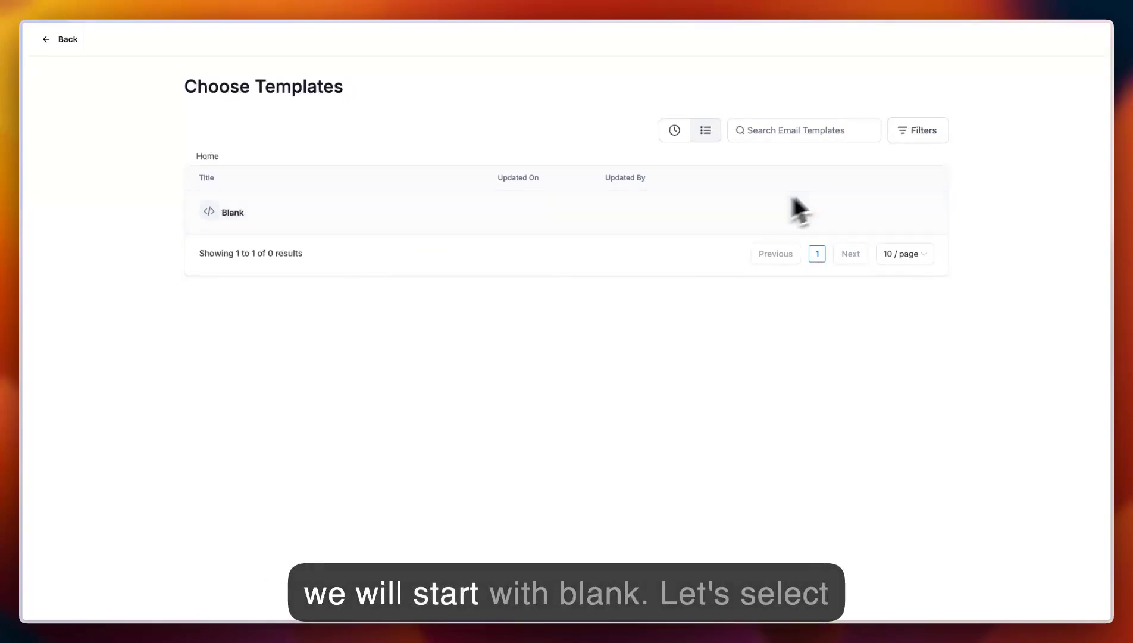
Start the email campaign from the Blank template using the Design Editor
{"action": "left_click", "coordinate": [273, 213]}
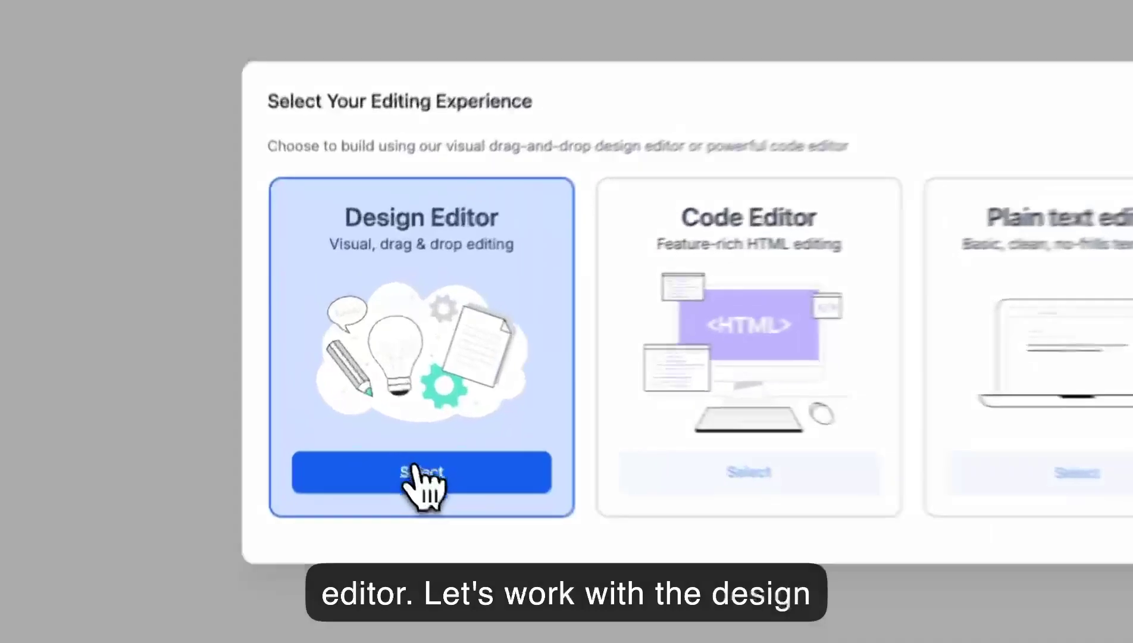
{"action": "left_click", "coordinate": [381, 411]}
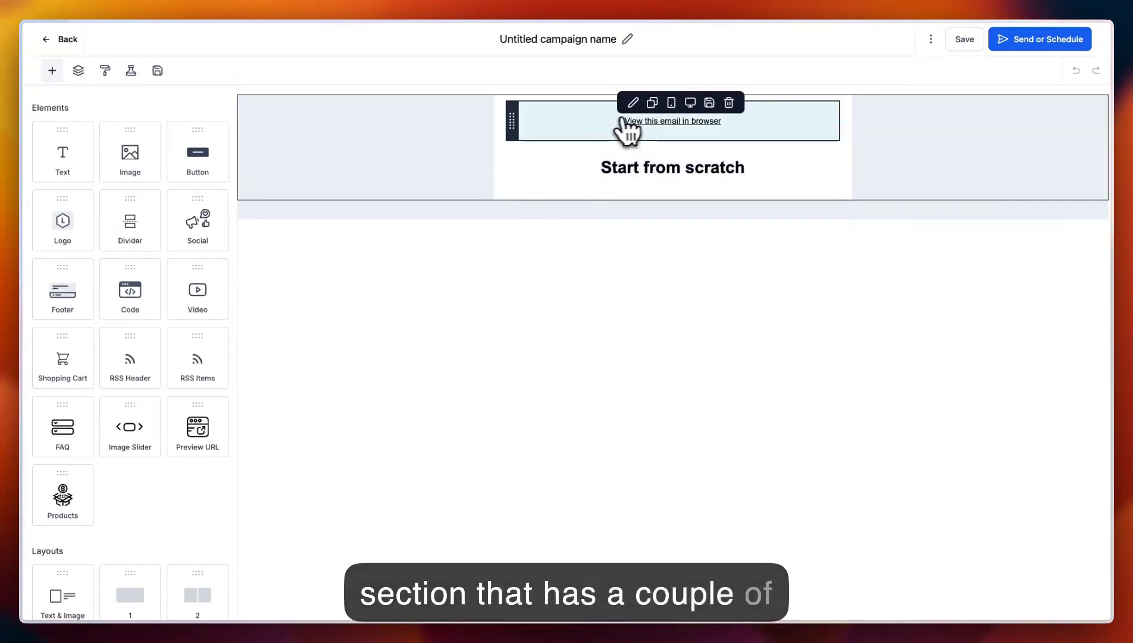
Inspect the default title block and the link settings behind the "View this email in browser" text
{"action": "double_click", "coordinate": [578, 122]}
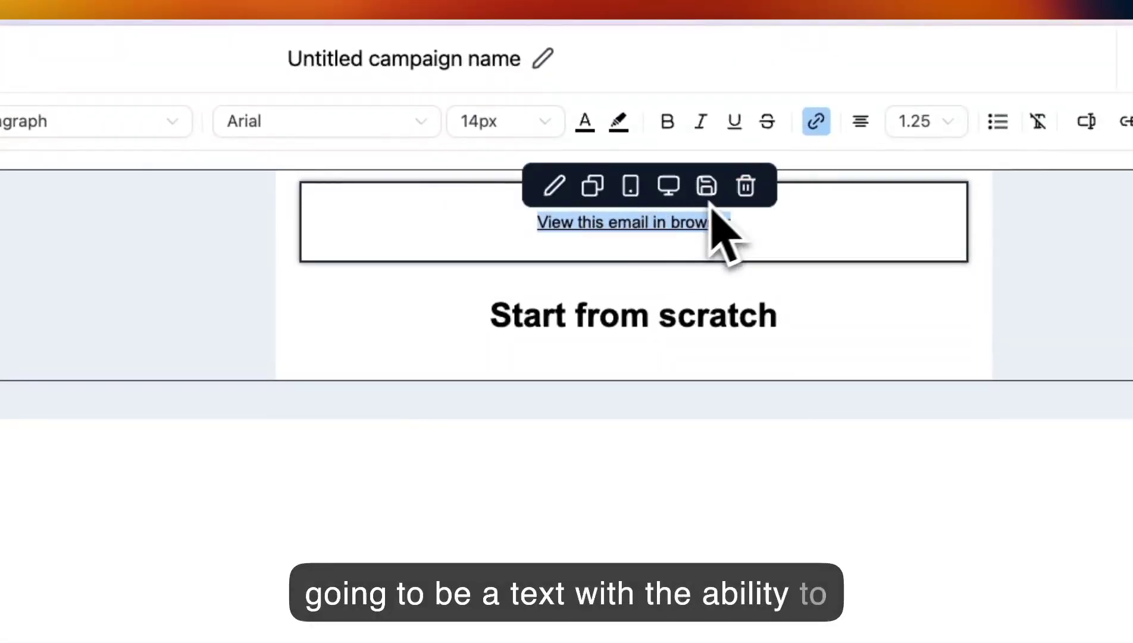
{"action": "left_click", "coordinate": [500, 324]}
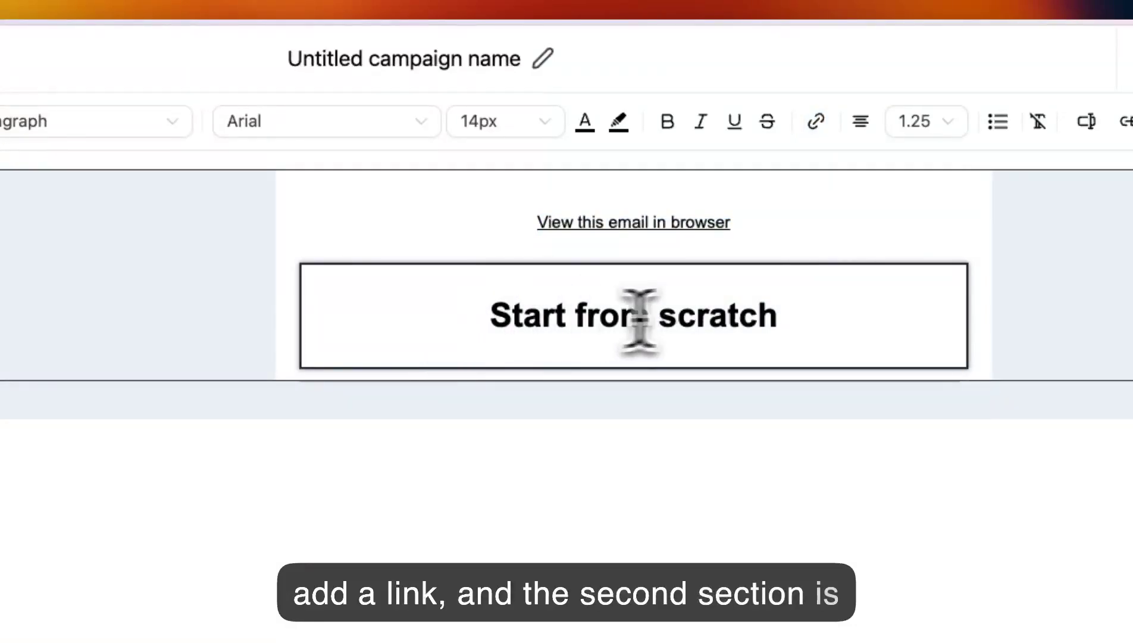
{"action": "triple_click", "coordinate": [768, 223]}
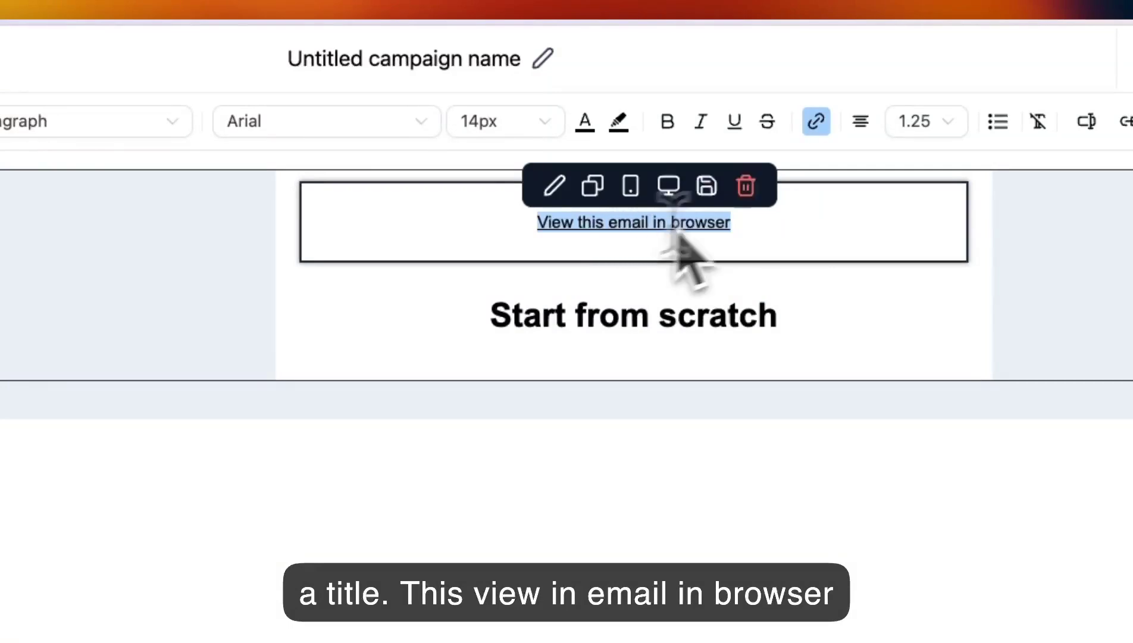
{"action": "left_click", "coordinate": [816, 121]}
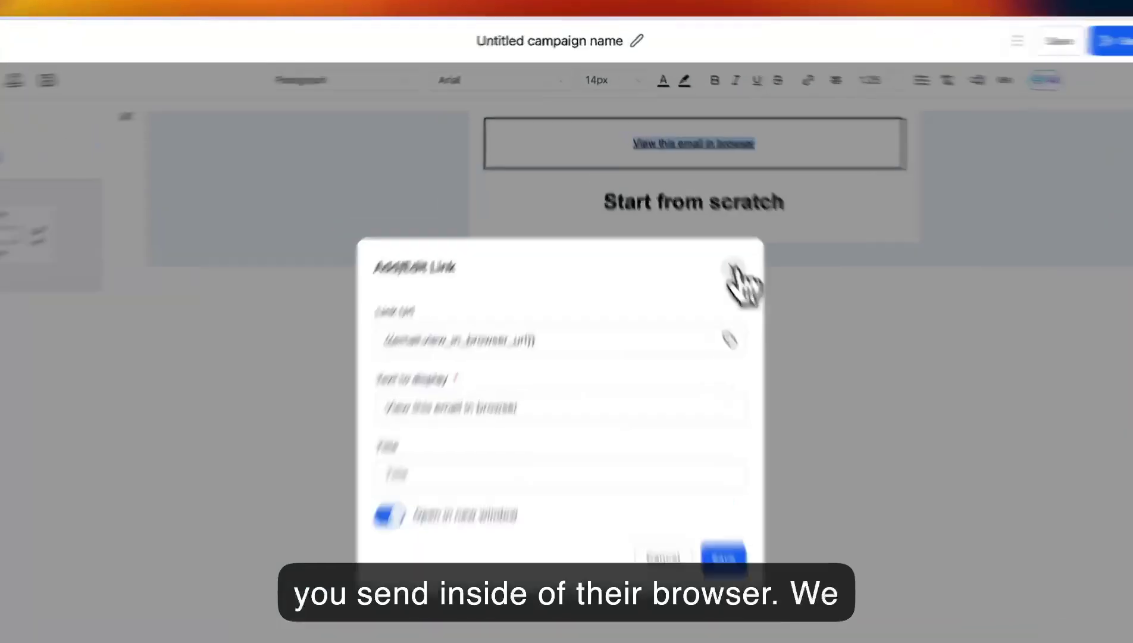
{"action": "left_click", "coordinate": [735, 273]}
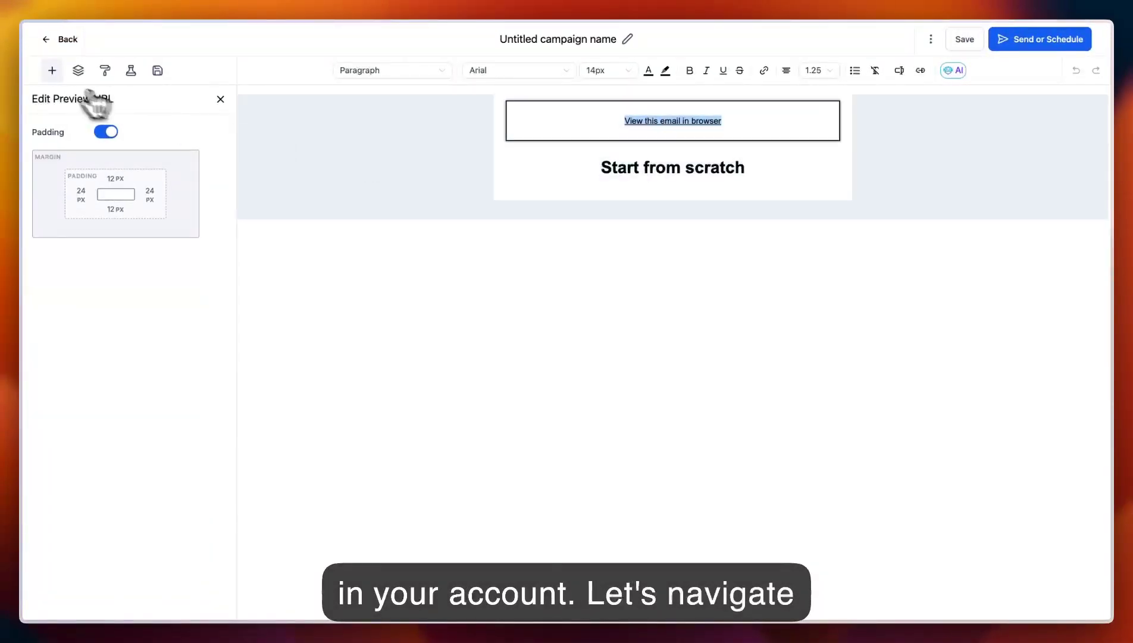
Add a Text element between the "View this email in browser" link and the "Start from scratch" title
{"action": "left_click", "coordinate": [51, 71]}
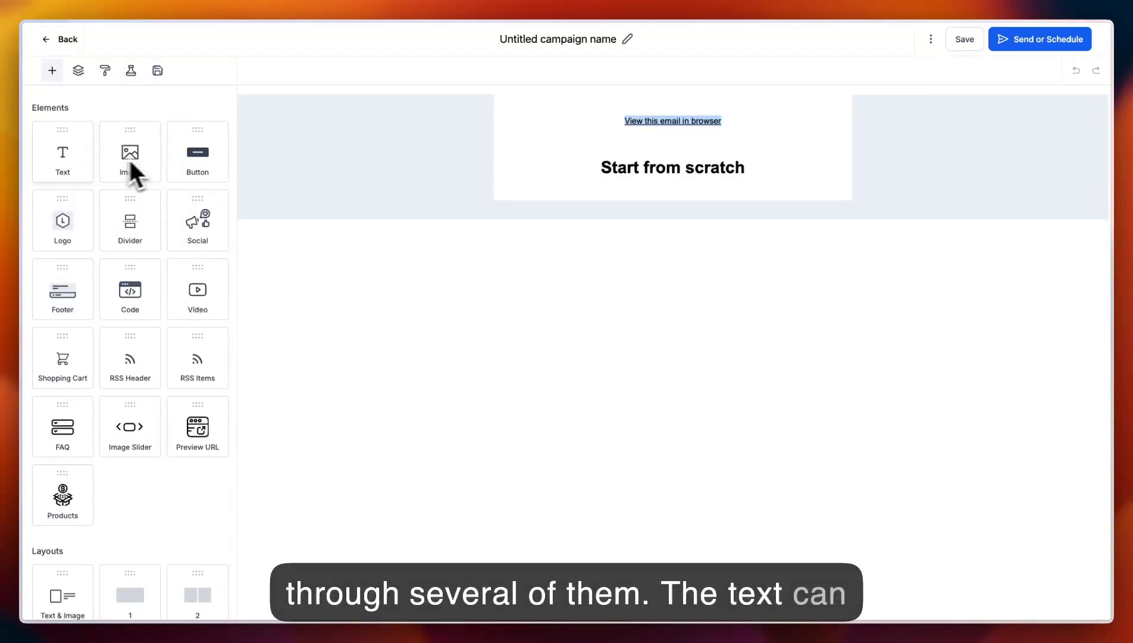
{"action": "left_click_drag", "start_coordinate": [68, 163], "coordinate": [548, 206]}
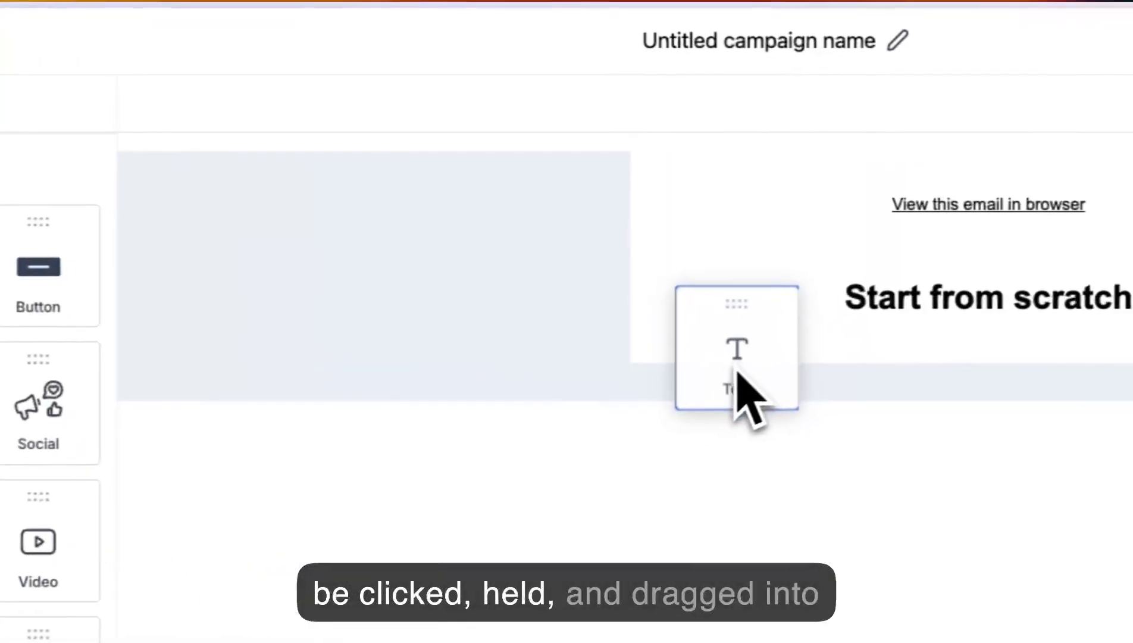
{"action": "left_click_drag", "start_coordinate": [739, 372], "coordinate": [756, 323]}
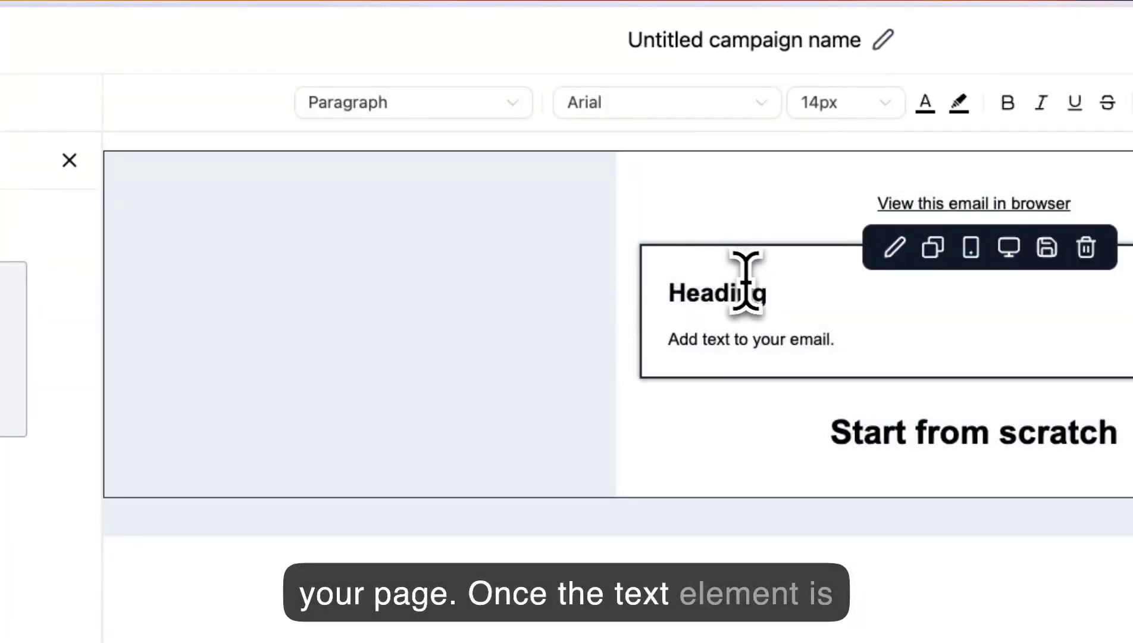
Review the heading type, font, font size and line height options available for the new text block's heading
{"action": "double_click", "coordinate": [707, 295]}
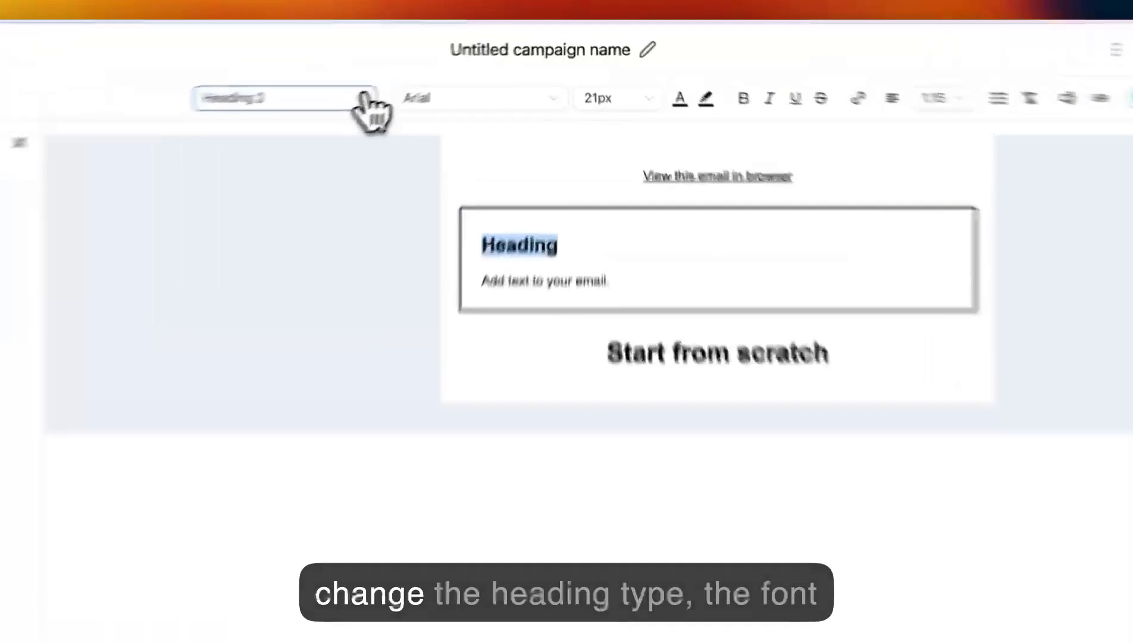
{"action": "left_click", "coordinate": [439, 70]}
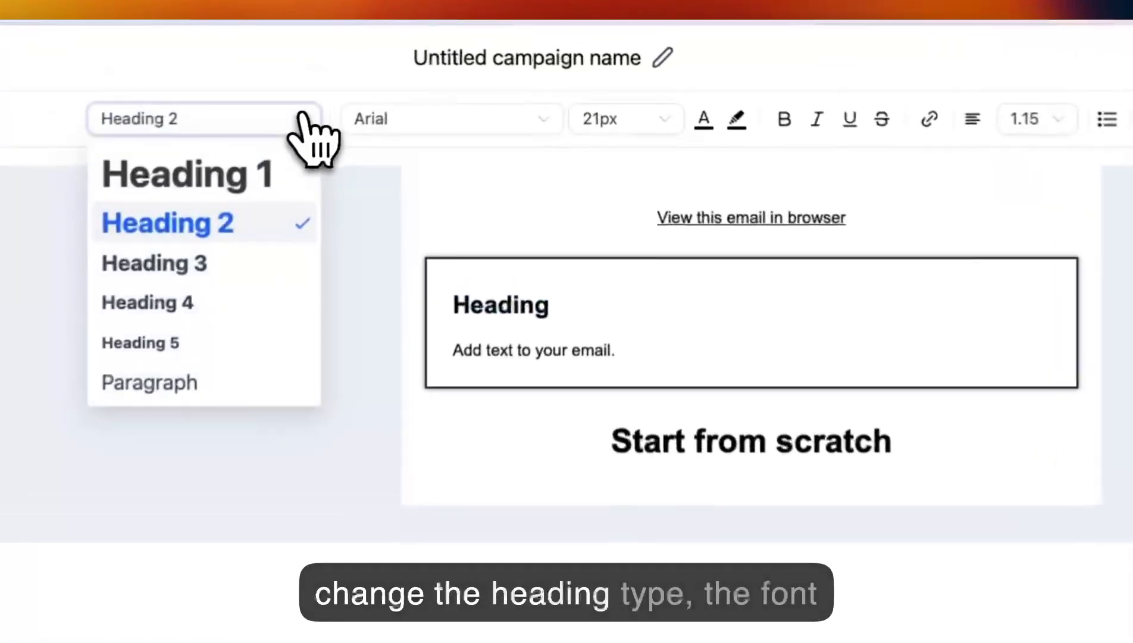
{"action": "left_click", "coordinate": [483, 119]}
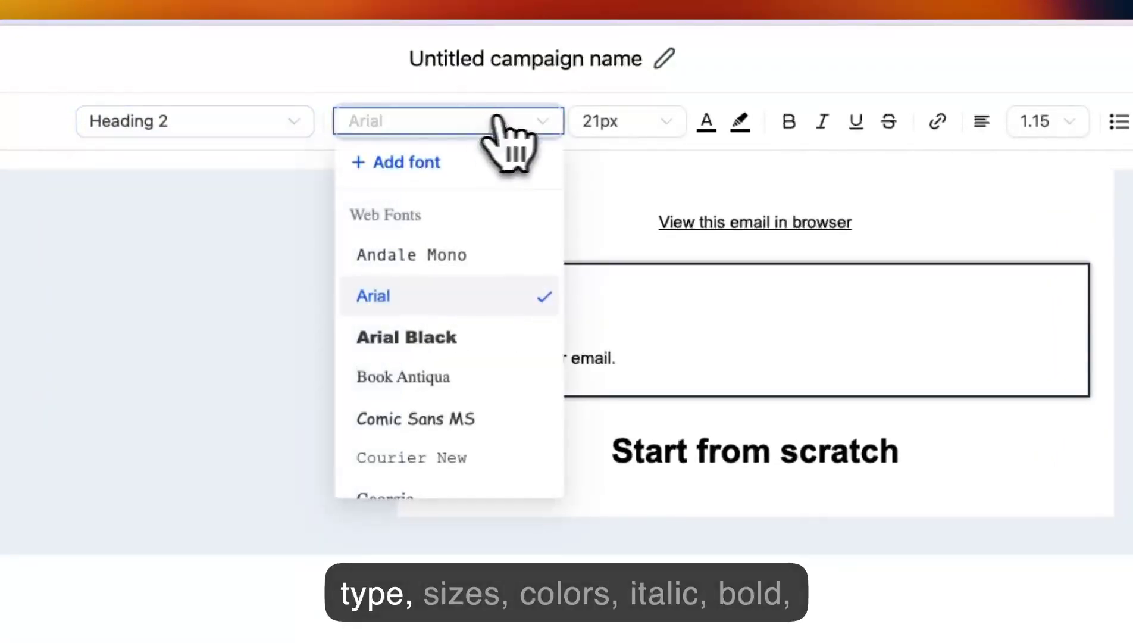
{"action": "left_click", "coordinate": [654, 123]}
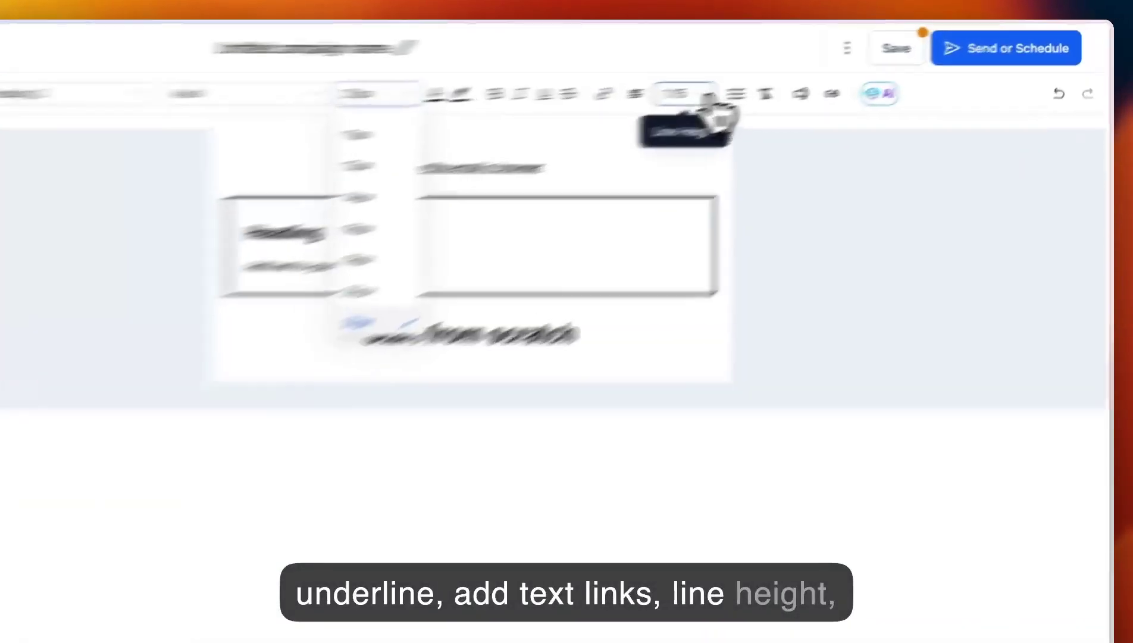
{"action": "left_click", "coordinate": [827, 70]}
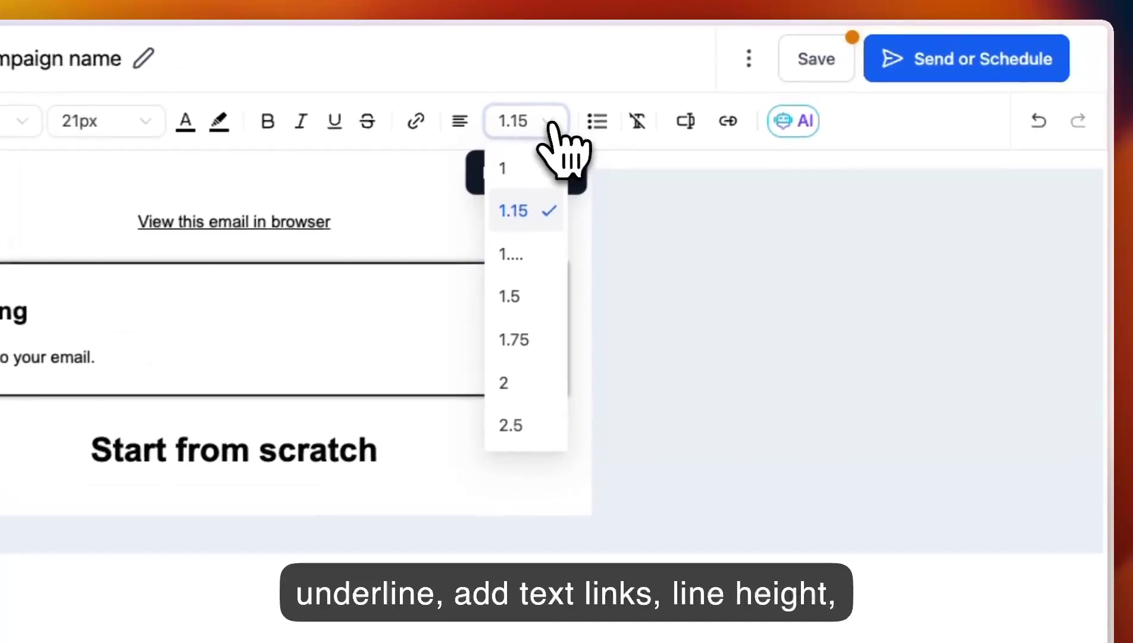
{"action": "left_click", "coordinate": [589, 123]}
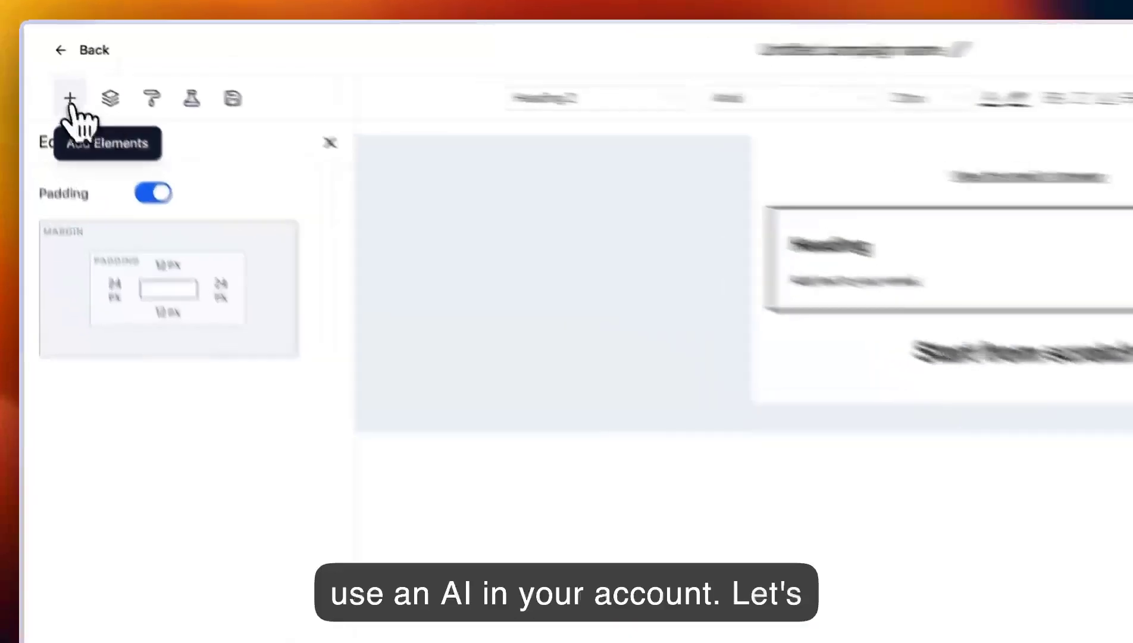
Add an Image element between the text block and the title, and shrink it to about 353 by 157
{"action": "left_click", "coordinate": [52, 71]}
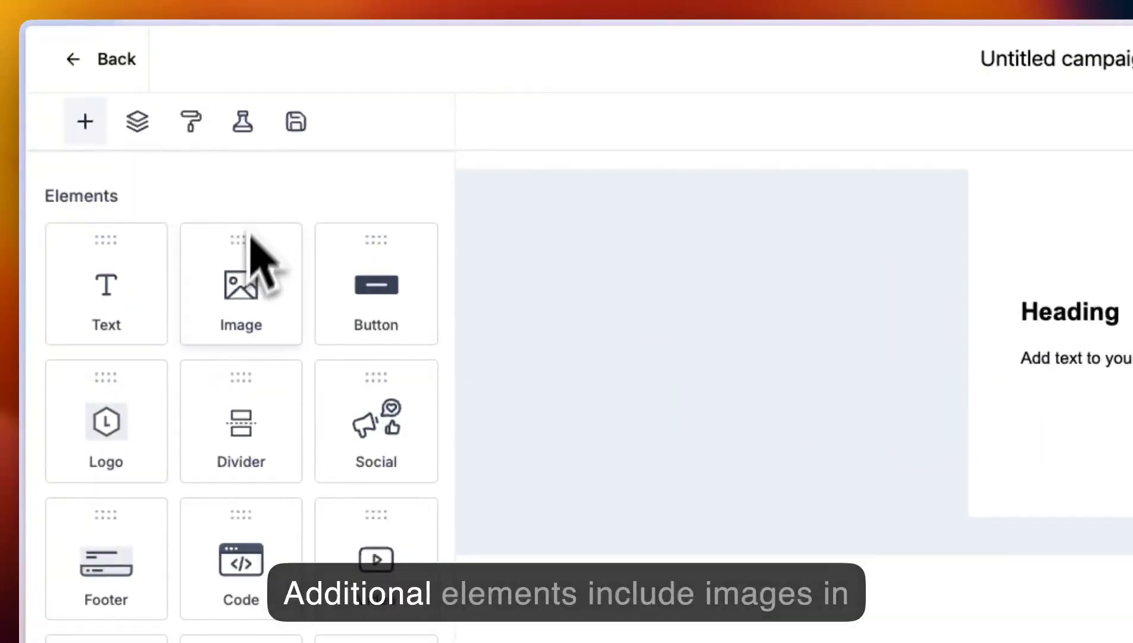
{"action": "left_click_drag", "start_coordinate": [247, 310], "coordinate": [1093, 403]}
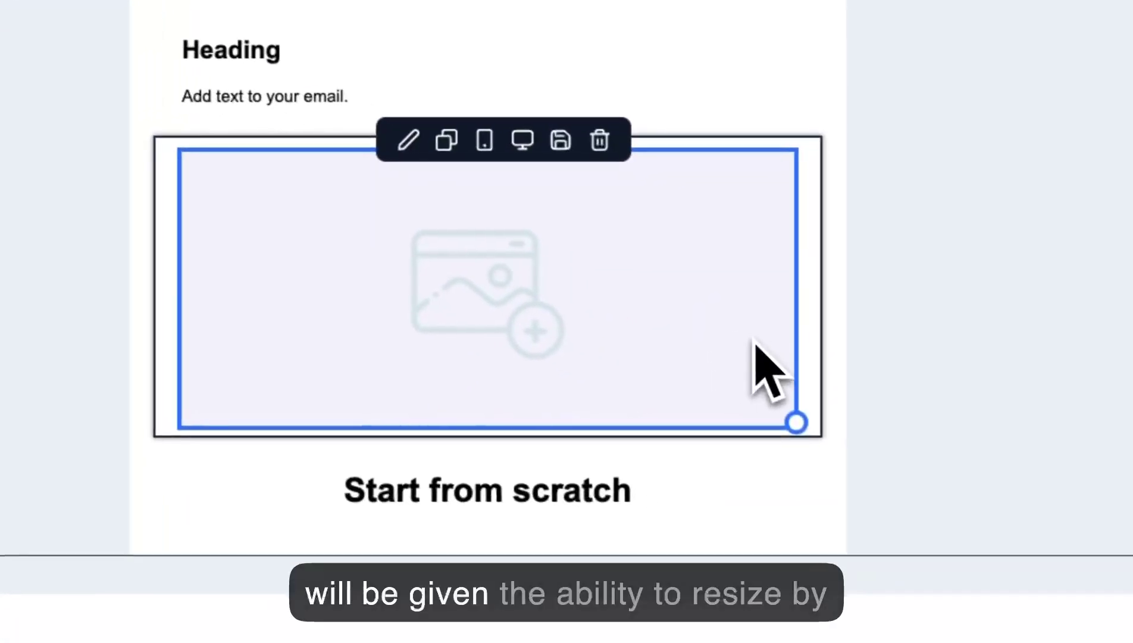
{"action": "left_click_drag", "start_coordinate": [795, 424], "coordinate": [624, 281]}
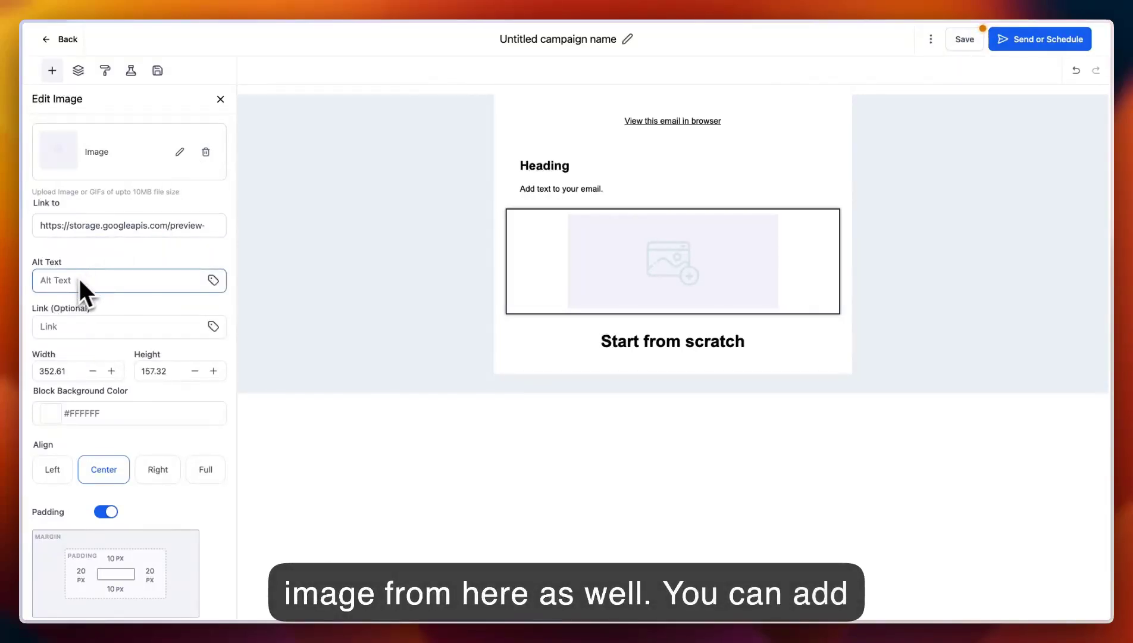
Set the image block's left padding to 40 px
{"action": "scroll", "coordinate": [79, 286], "scroll_direction": "down", "scroll_amount": 1}
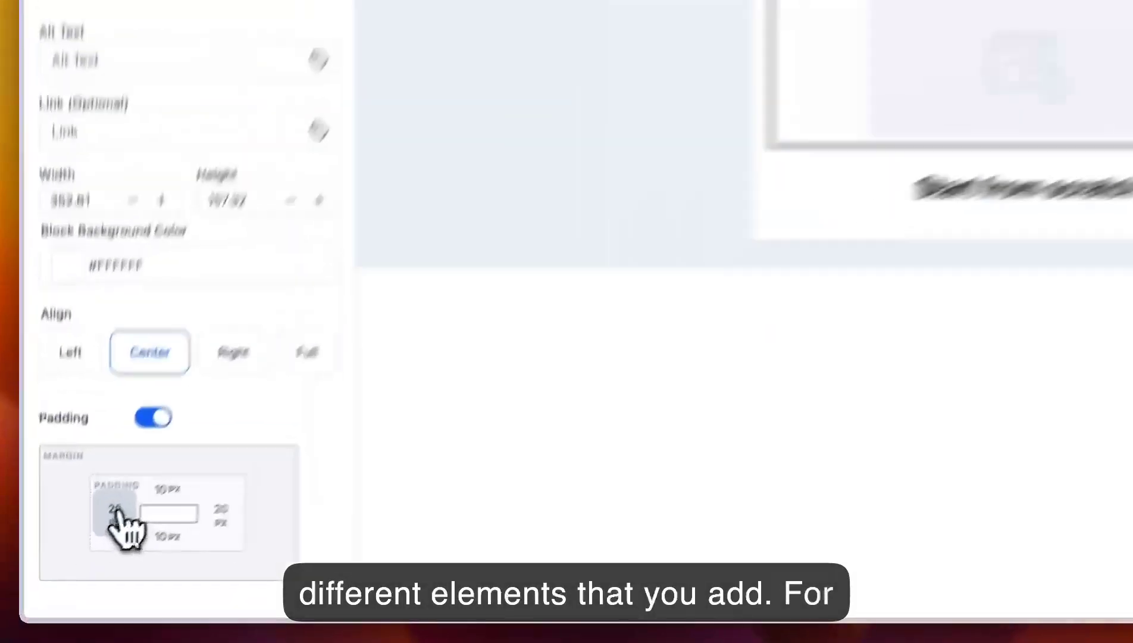
{"action": "left_click", "coordinate": [82, 551]}
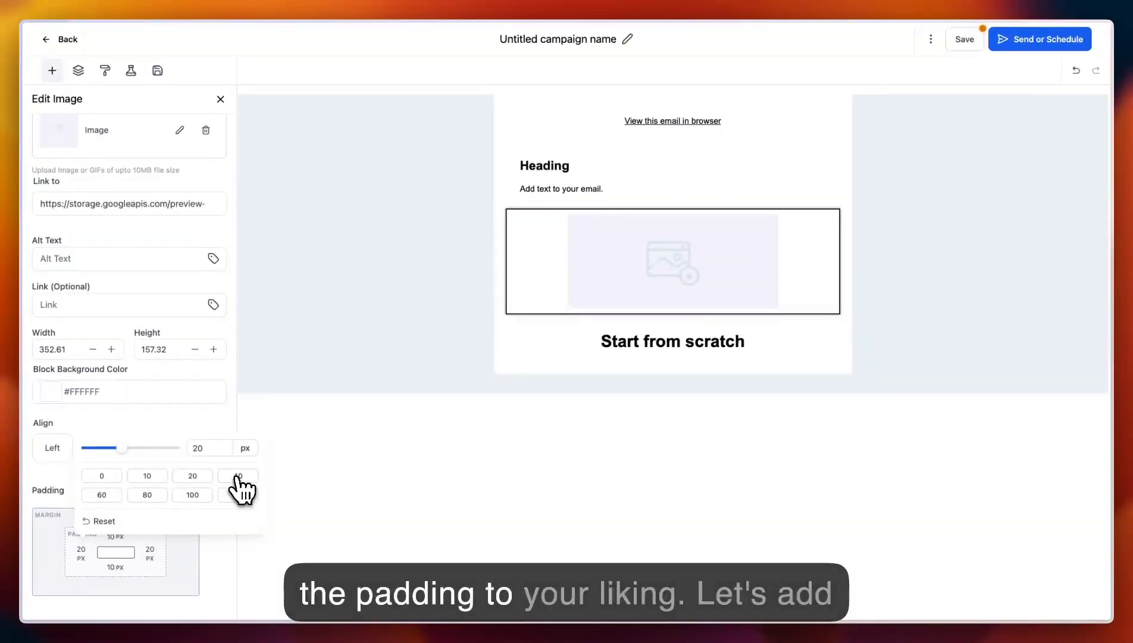
{"action": "left_click", "coordinate": [238, 476]}
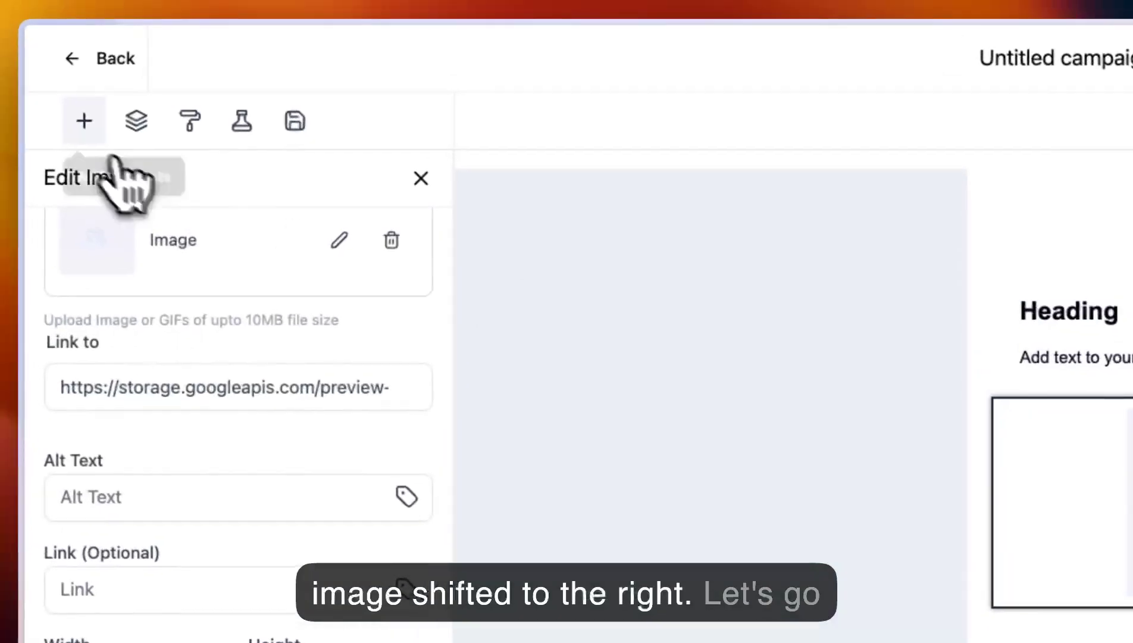
Add a Button element between the text block and the image placeholder
{"action": "left_click", "coordinate": [84, 121]}
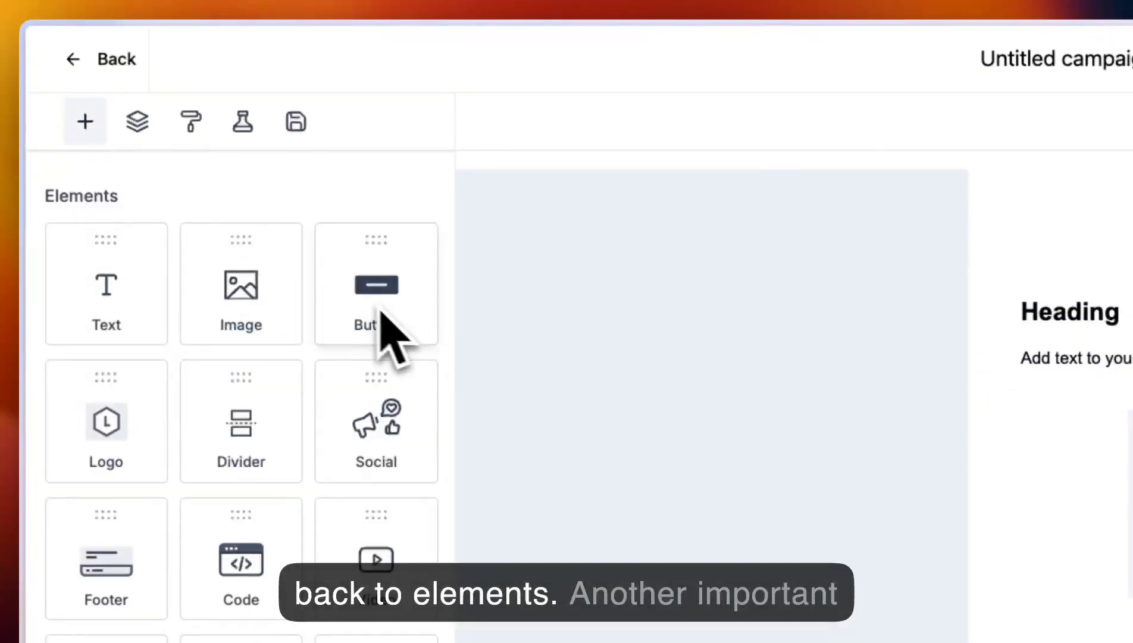
{"action": "left_click_drag", "start_coordinate": [364, 304], "coordinate": [1132, 605]}
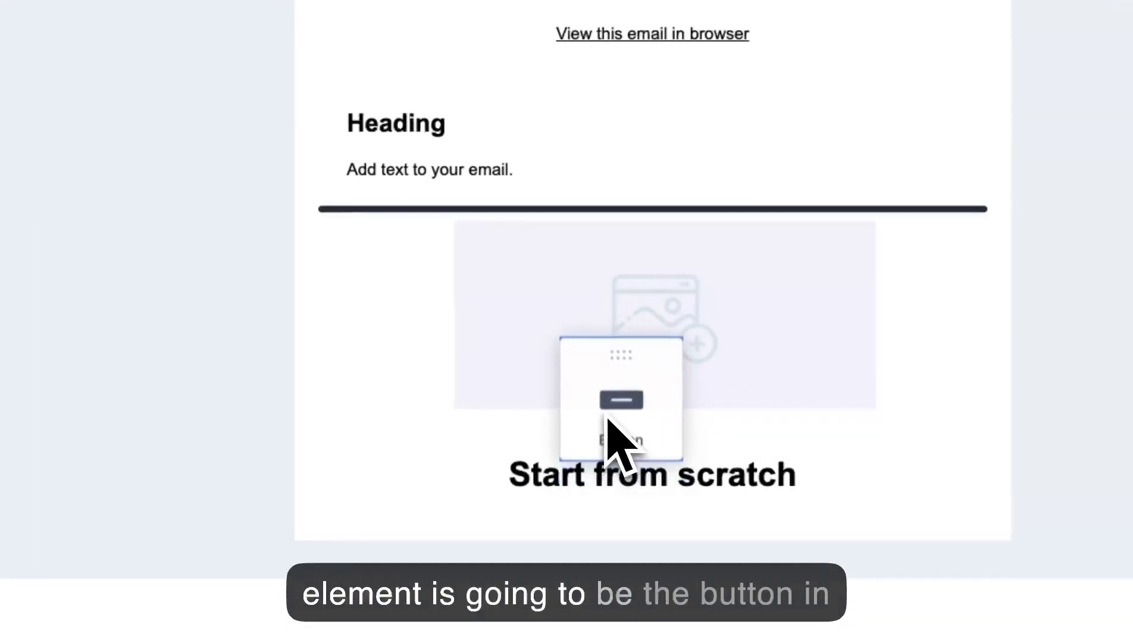
{"action": "left_click_drag", "start_coordinate": [607, 418], "coordinate": [607, 423]}
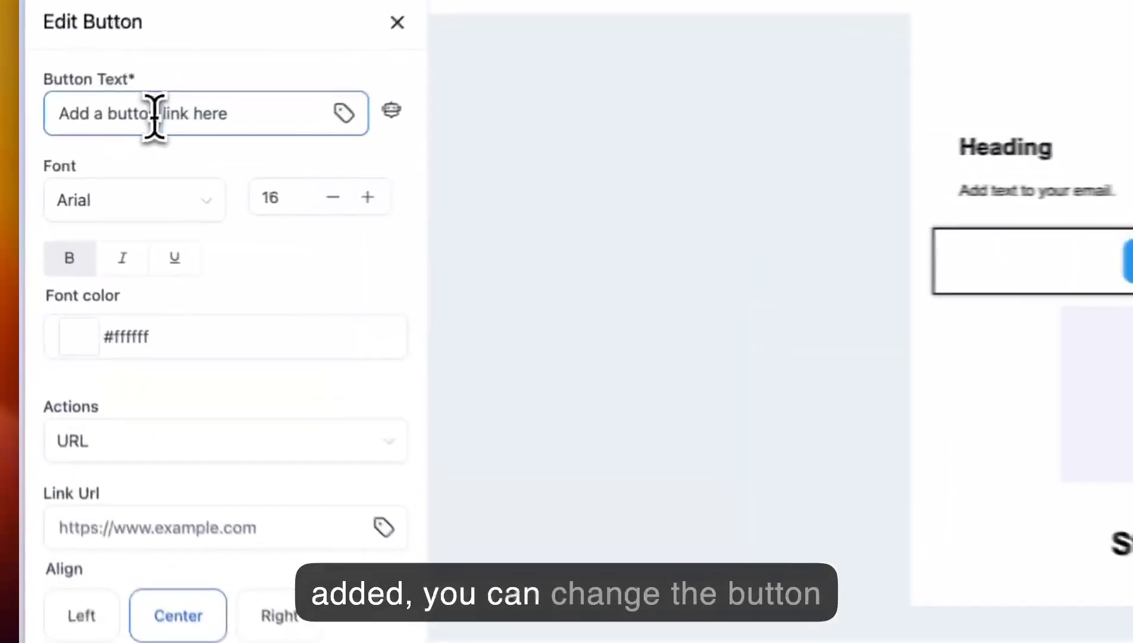
Change the button's label to "Text" and make the button full width
{"action": "triple_click", "coordinate": [91, 150]}
{"action": "type", "text": "Te"}
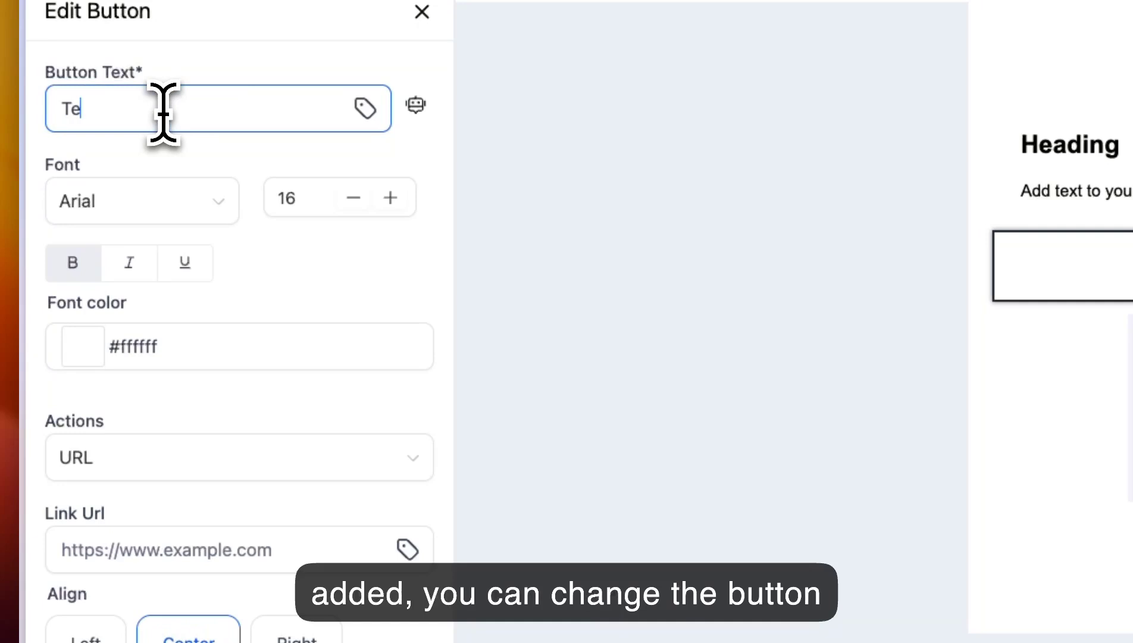
{"action": "type", "text": "xt"}
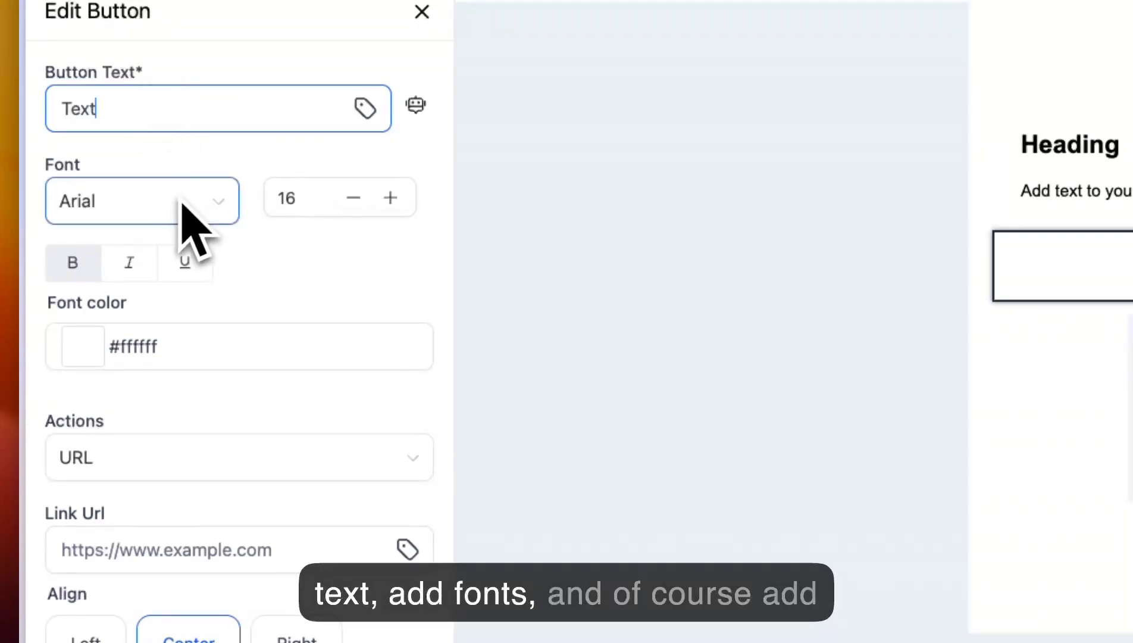
{"action": "left_click", "coordinate": [200, 555]}
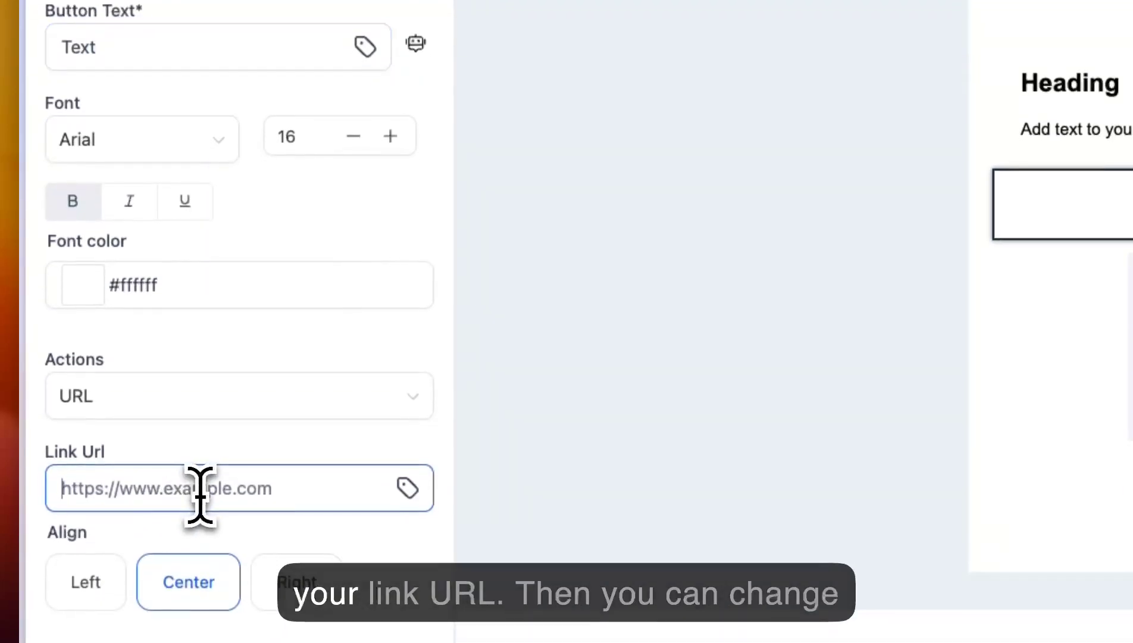
{"action": "scroll", "coordinate": [225, 481], "scroll_direction": "down", "scroll_amount": 3}
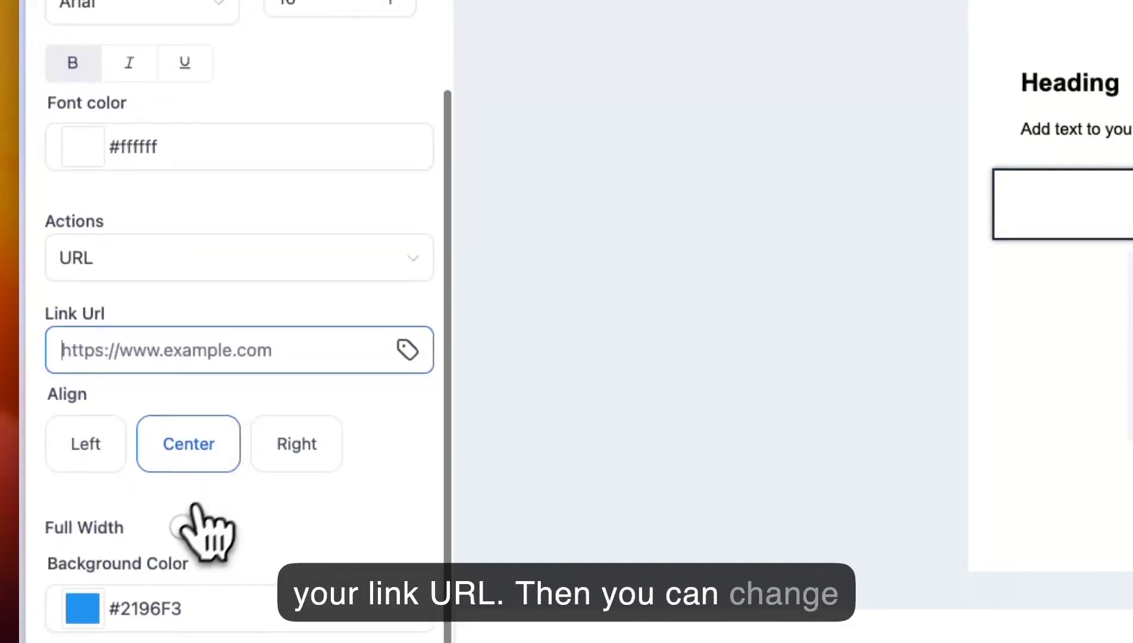
{"action": "left_click", "coordinate": [195, 524]}
{"action": "scroll", "coordinate": [256, 545], "scroll_direction": "down", "scroll_amount": 1}
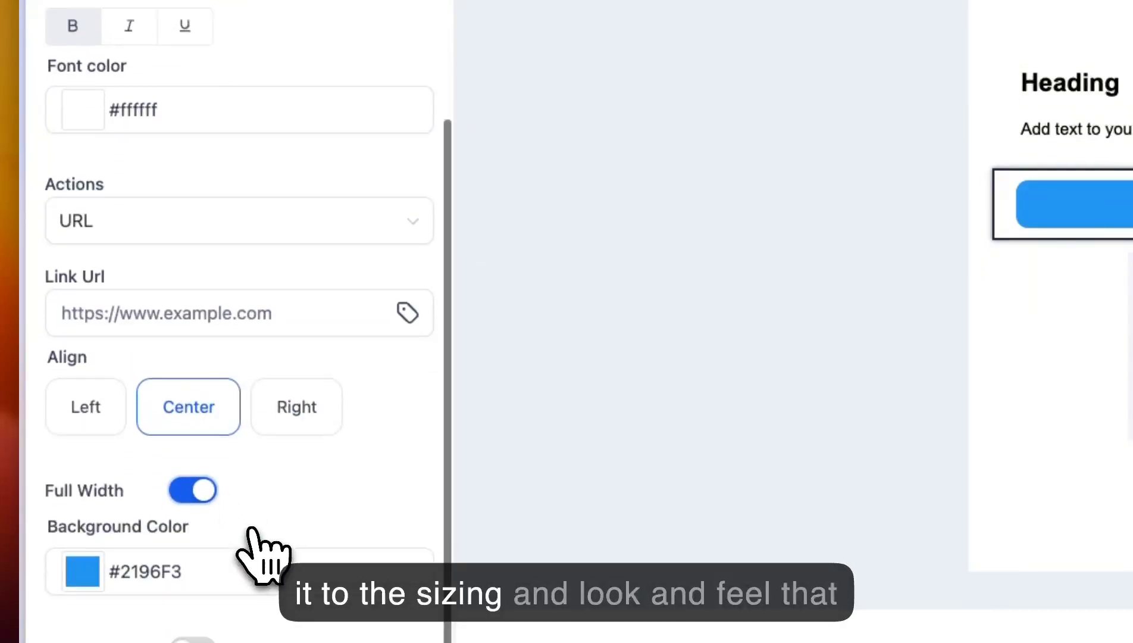
{"action": "scroll", "coordinate": [262, 553], "scroll_direction": "down", "scroll_amount": 2}
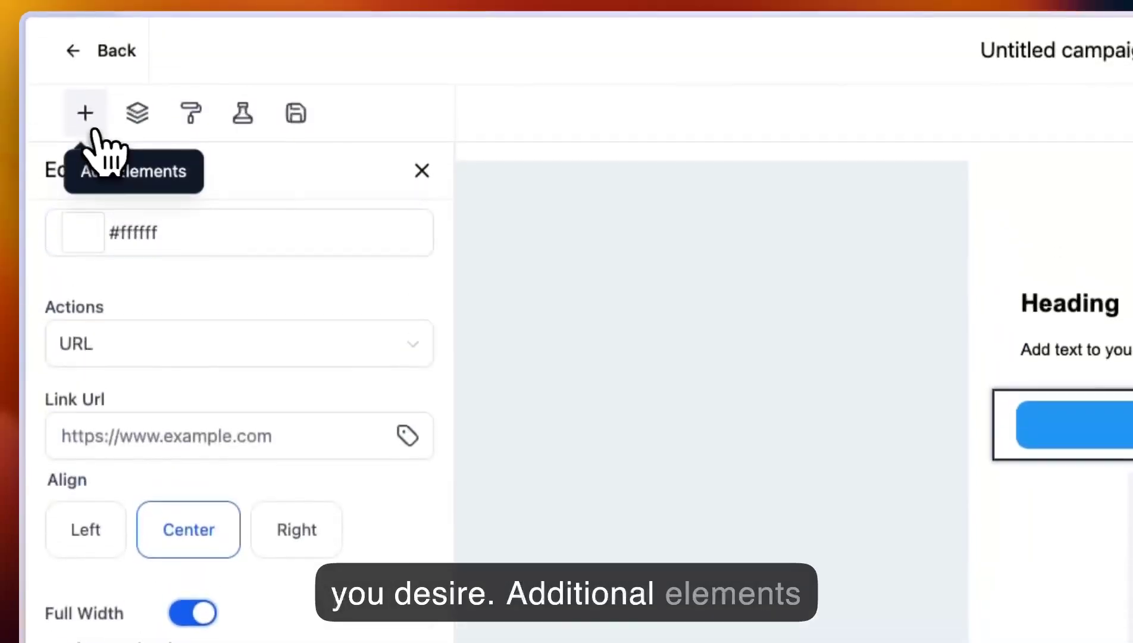
Add a Social element below the "Start from scratch" title
{"action": "left_click", "coordinate": [85, 118]}
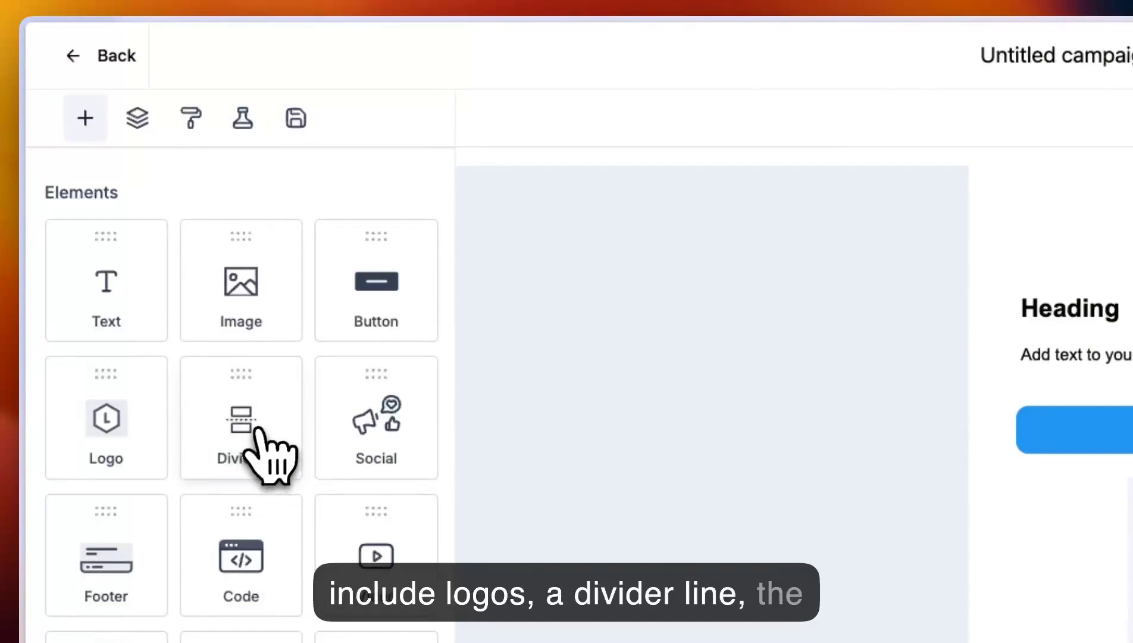
{"action": "left_click_drag", "start_coordinate": [397, 456], "coordinate": [1132, 642]}
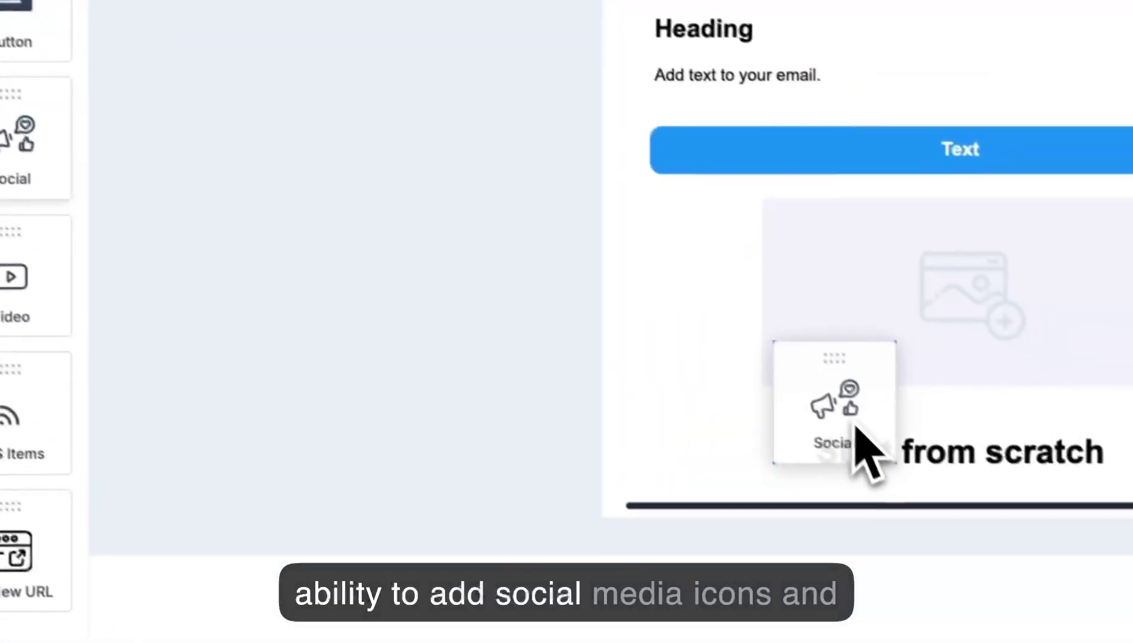
{"action": "left_click_drag", "start_coordinate": [855, 427], "coordinate": [858, 428]}
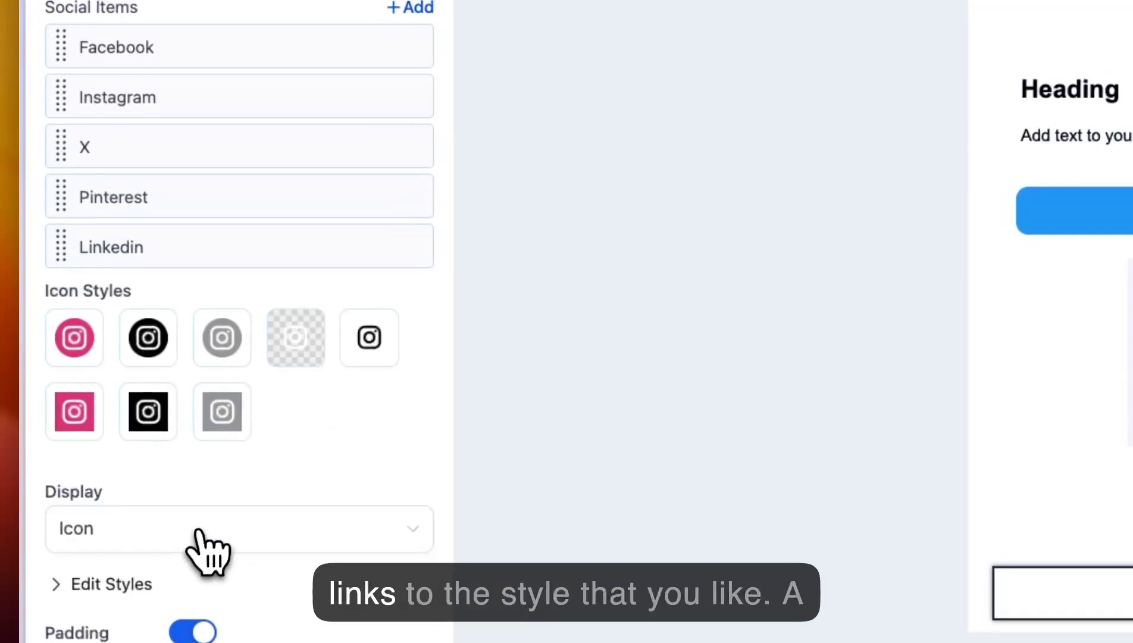
Review the display options available for the social icons
{"action": "left_click", "coordinate": [35, 494]}
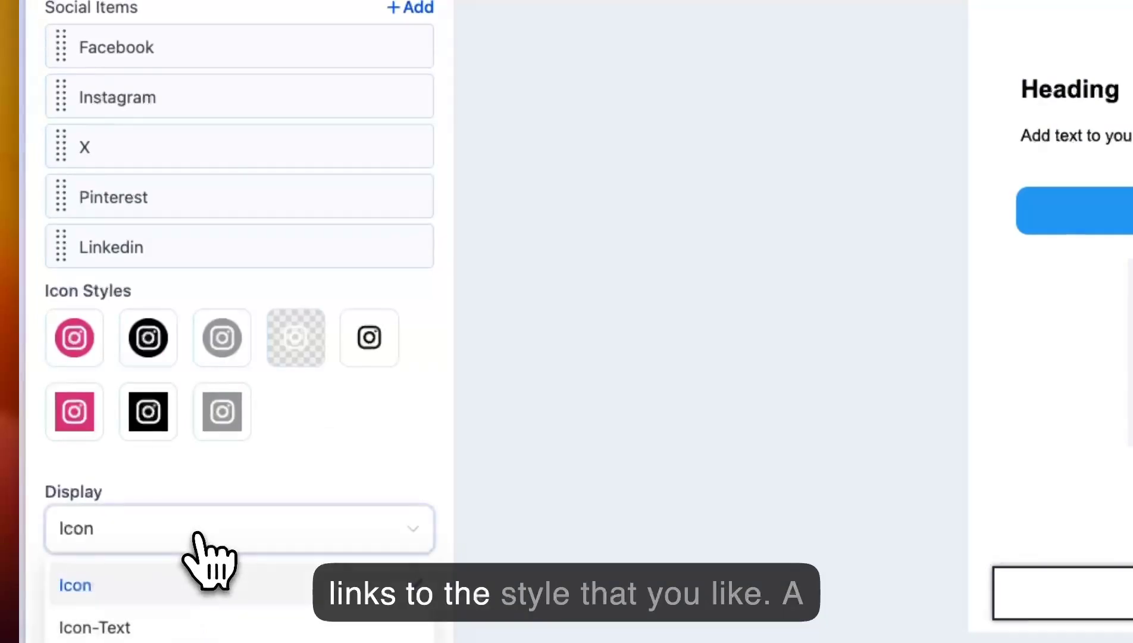
{"action": "left_click", "coordinate": [178, 503]}
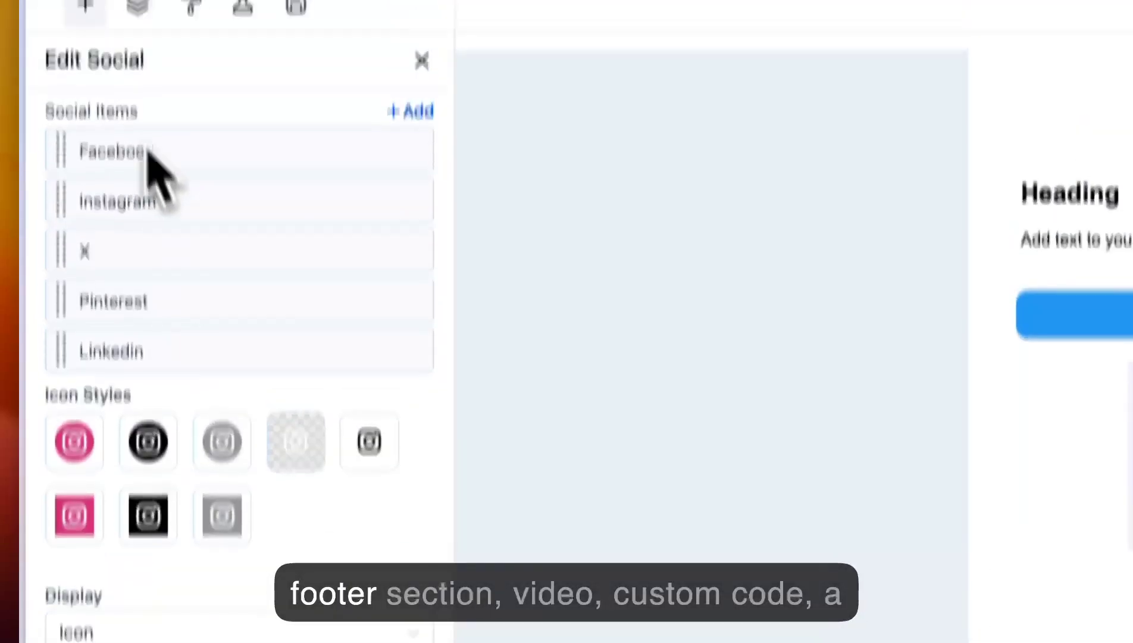
Add a two-column layout above the "View this email in browser" link and switch it to four columns
{"action": "left_click", "coordinate": [84, 94]}
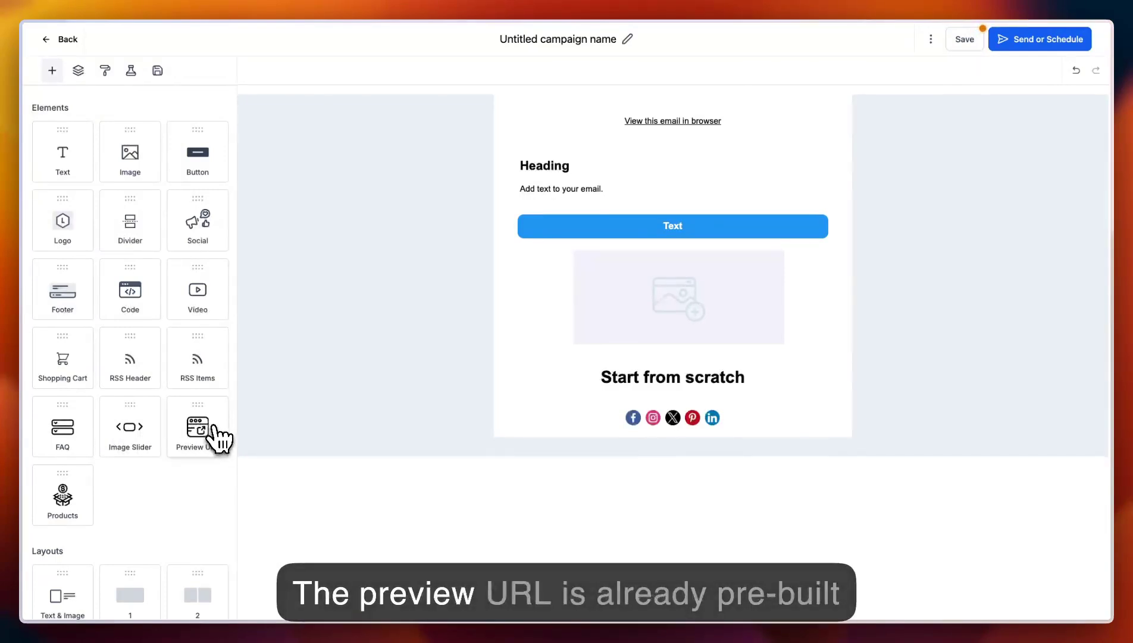
{"action": "left_click_drag", "start_coordinate": [219, 439], "coordinate": [600, 149]}
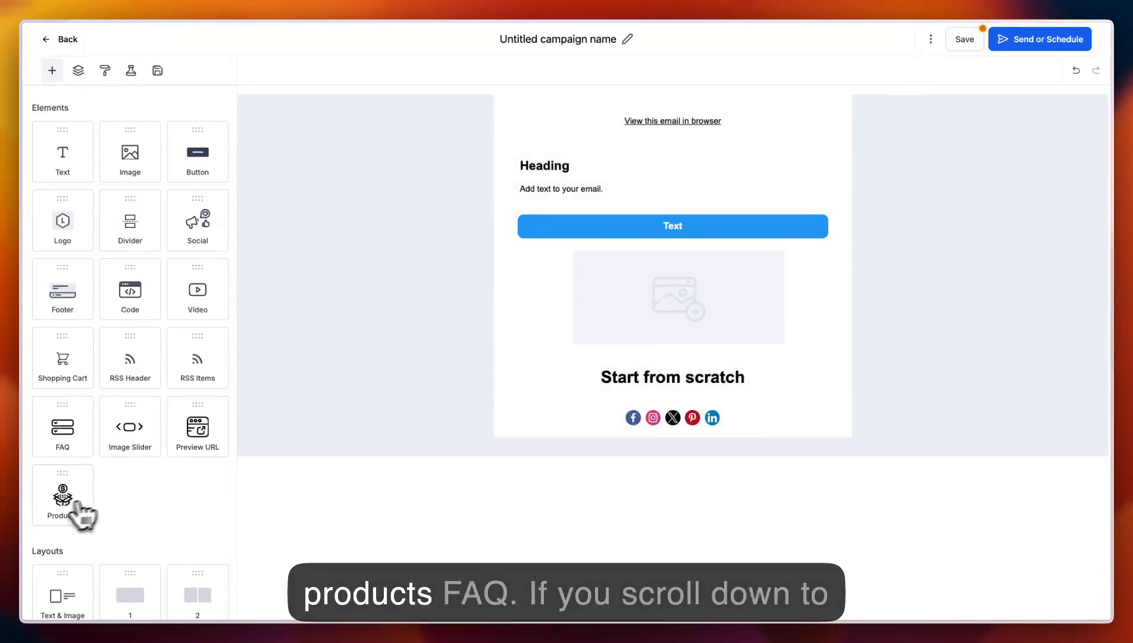
{"action": "scroll", "coordinate": [137, 496], "scroll_direction": "down", "scroll_amount": 3}
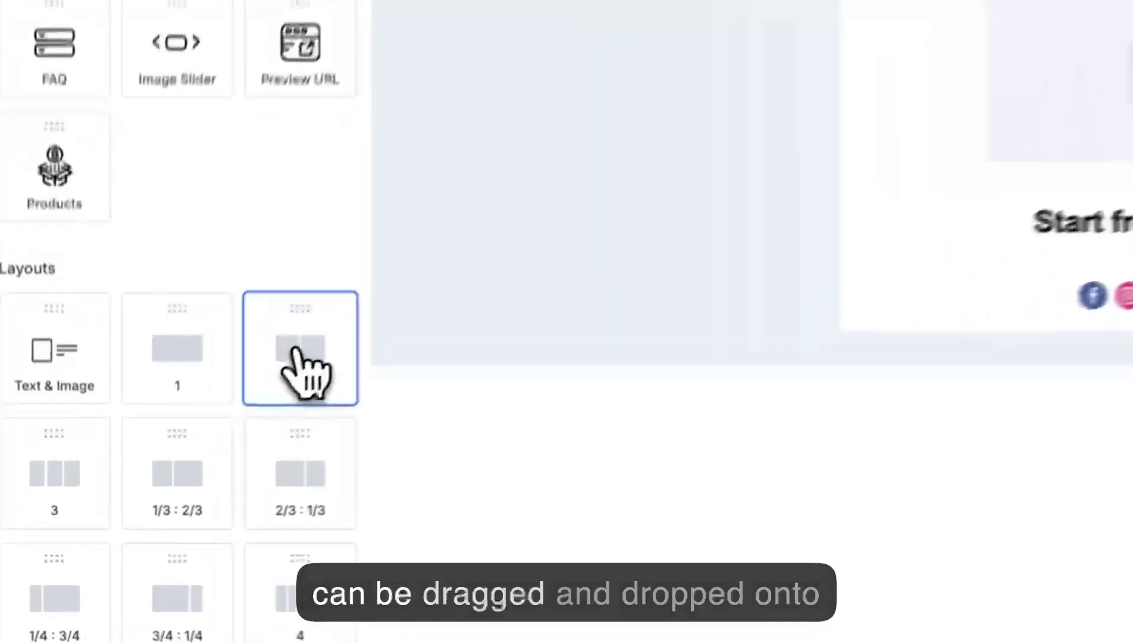
{"action": "left_click_drag", "start_coordinate": [201, 460], "coordinate": [579, 428]}
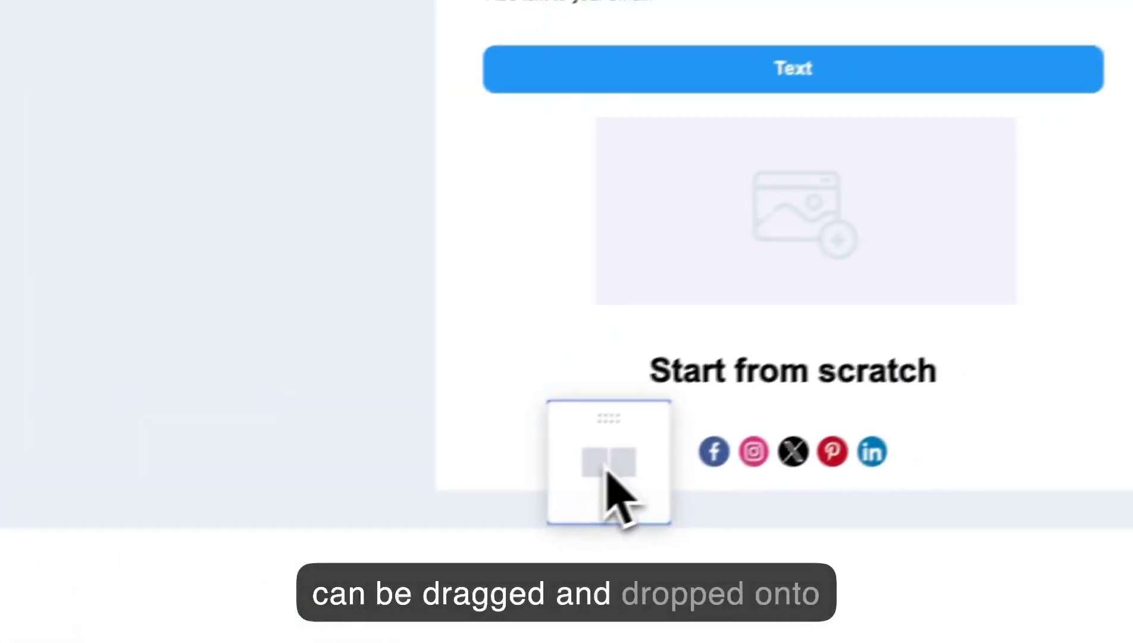
{"action": "left_click_drag", "start_coordinate": [606, 468], "coordinate": [554, 158]}
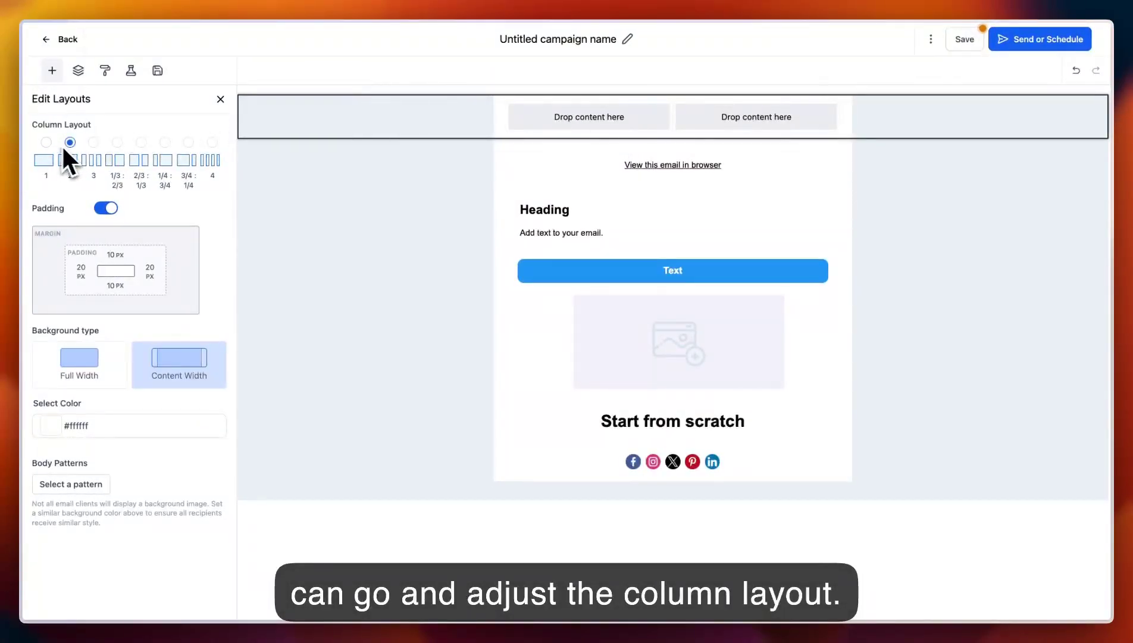
{"action": "left_click", "coordinate": [213, 143]}
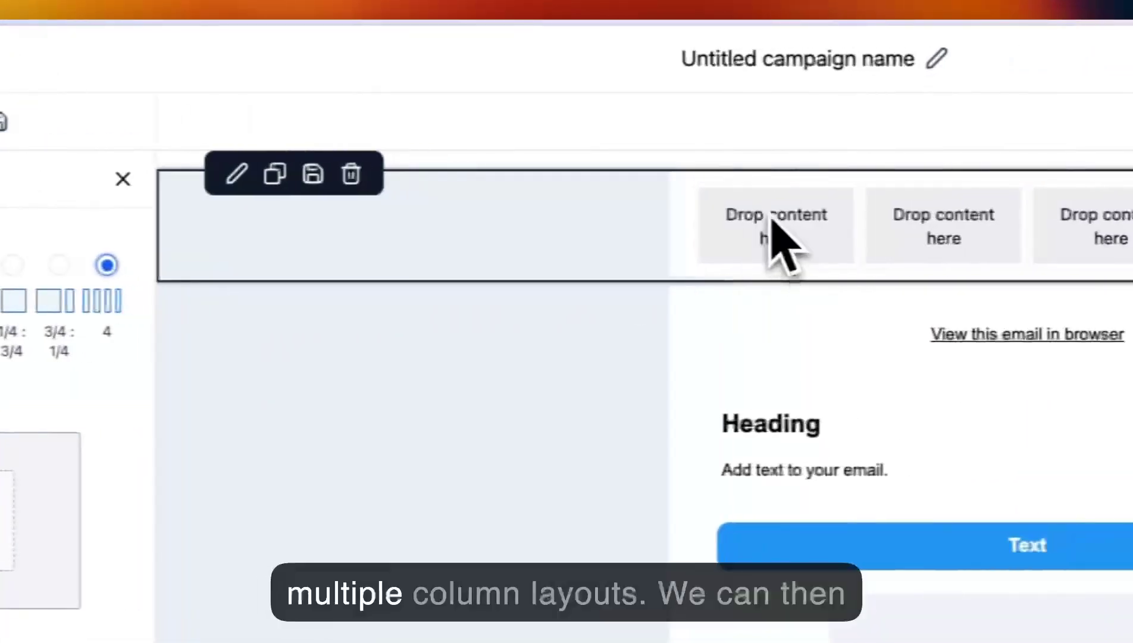
Add an Image element to the first column of the four-column section
{"action": "left_click", "coordinate": [84, 121]}
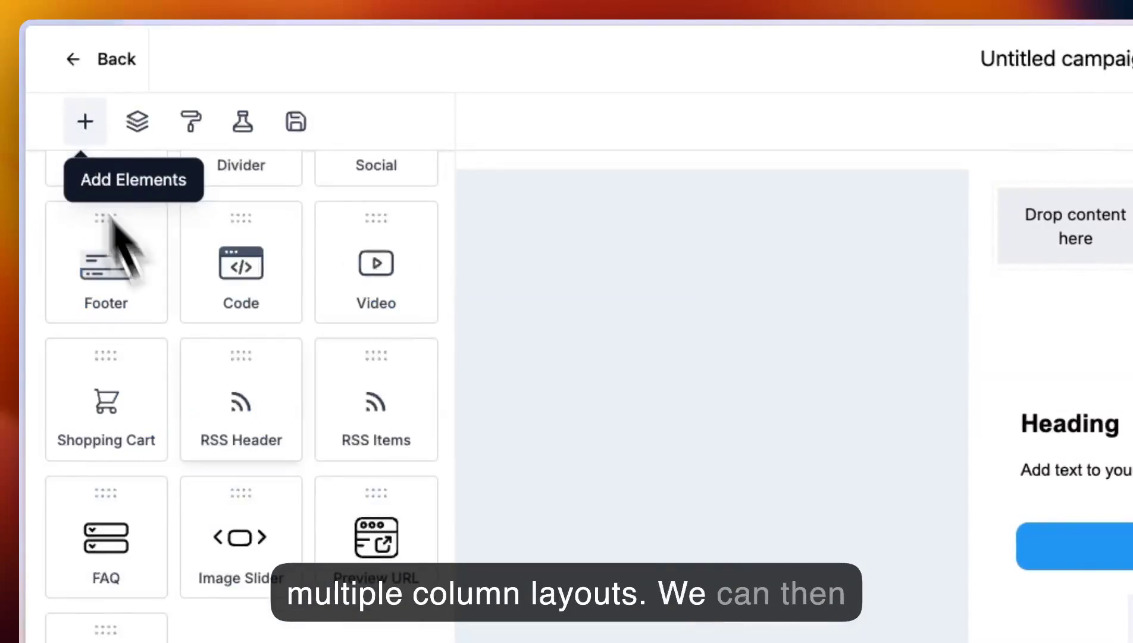
{"action": "scroll", "coordinate": [316, 468], "scroll_direction": "up", "scroll_amount": 5}
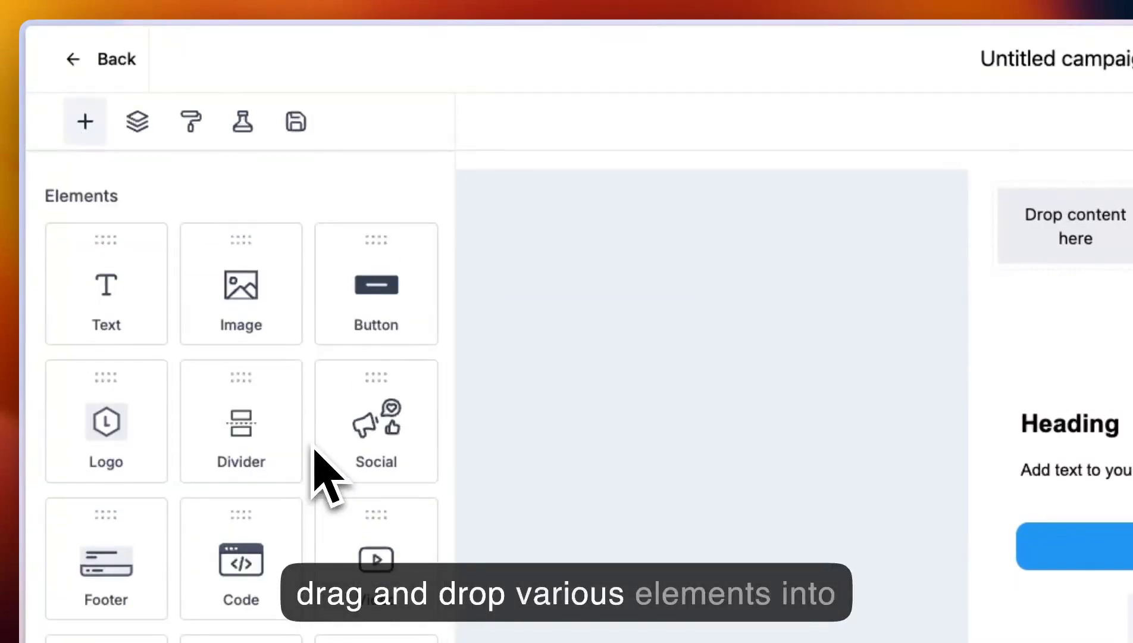
{"action": "left_click_drag", "start_coordinate": [235, 303], "coordinate": [1115, 286]}
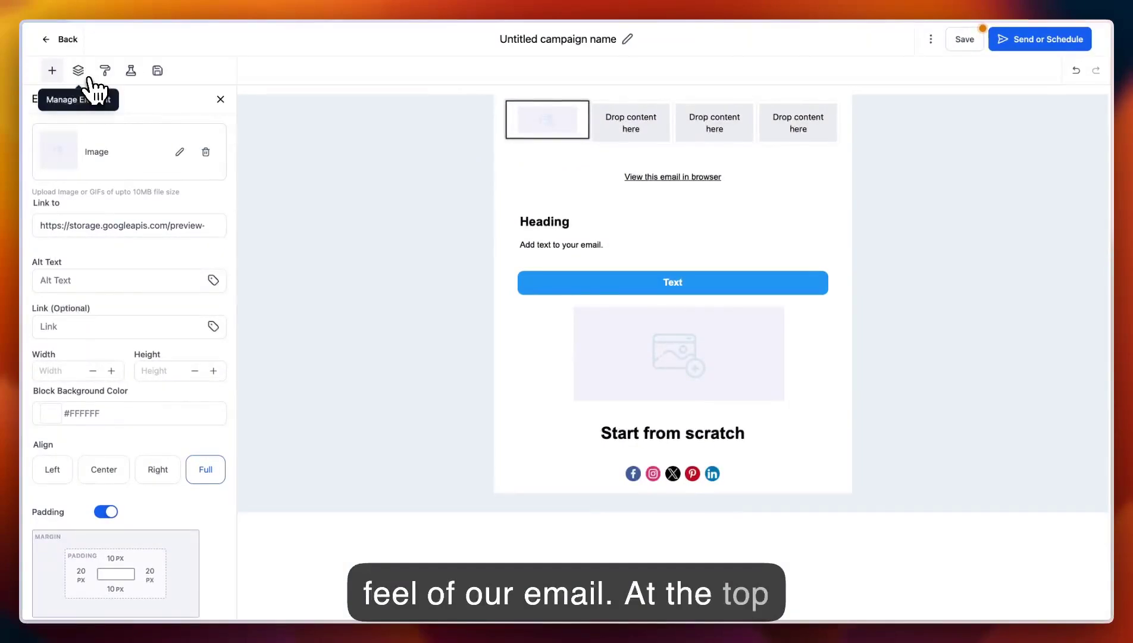
Expand the top section and its first column in the element structure and toggle the image's mobile visibility
{"action": "left_click", "coordinate": [78, 71]}
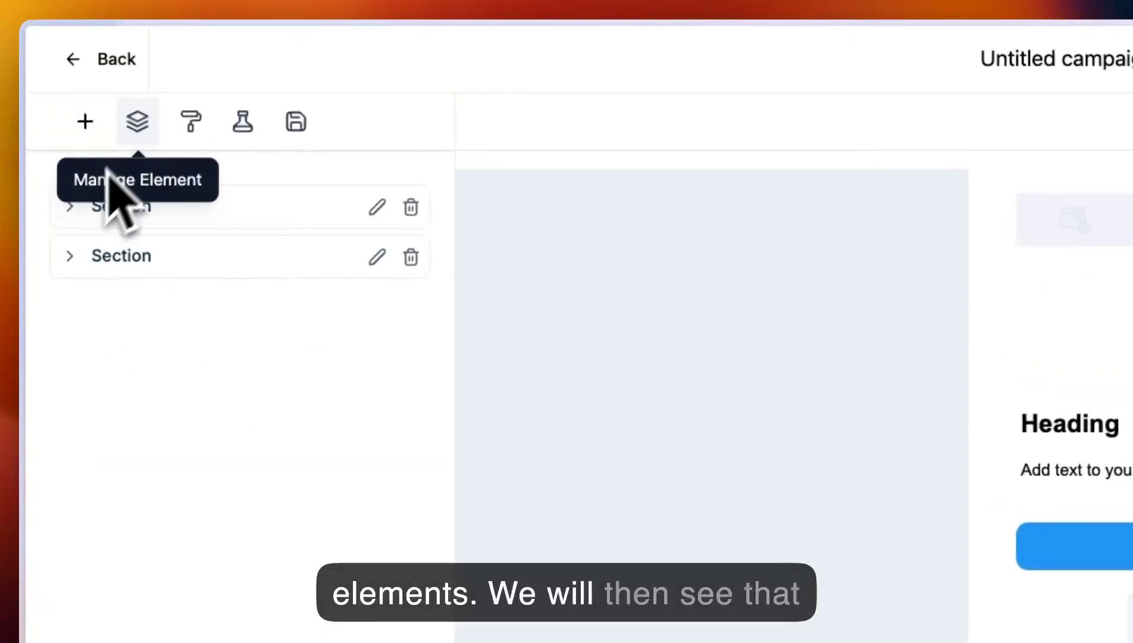
{"action": "left_click", "coordinate": [70, 208]}
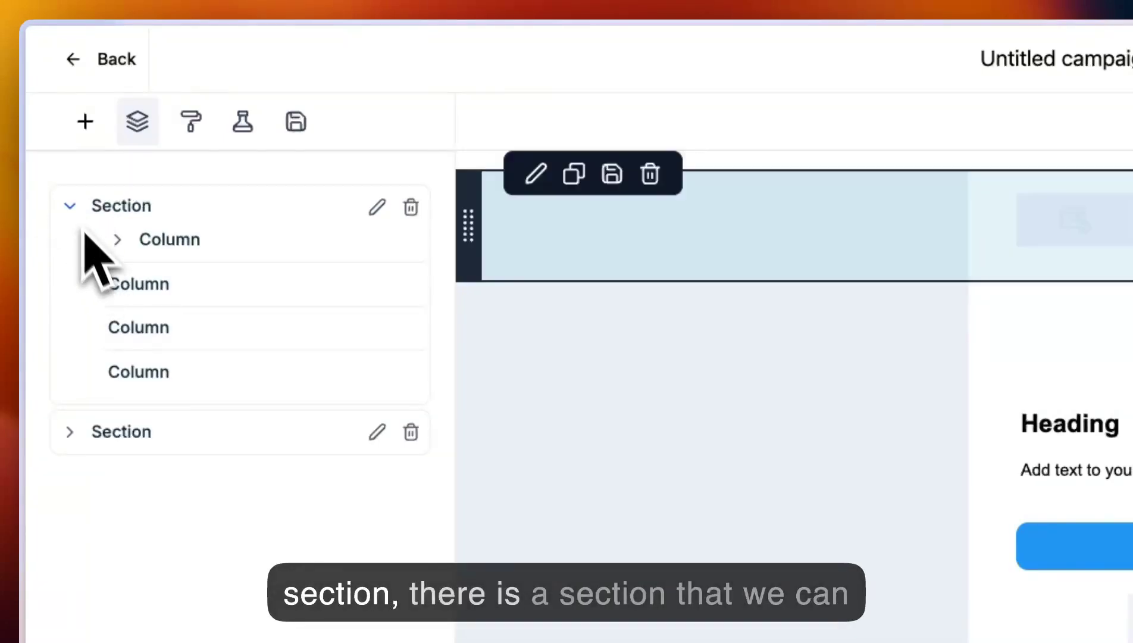
{"action": "left_click", "coordinate": [118, 239]}
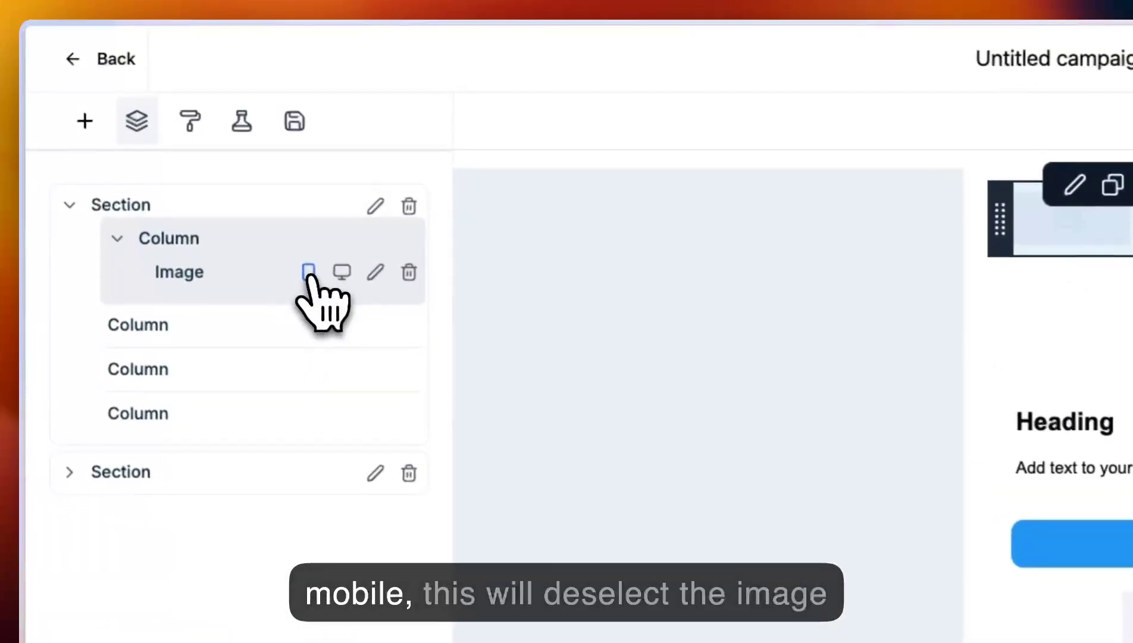
{"action": "left_click", "coordinate": [165, 146]}
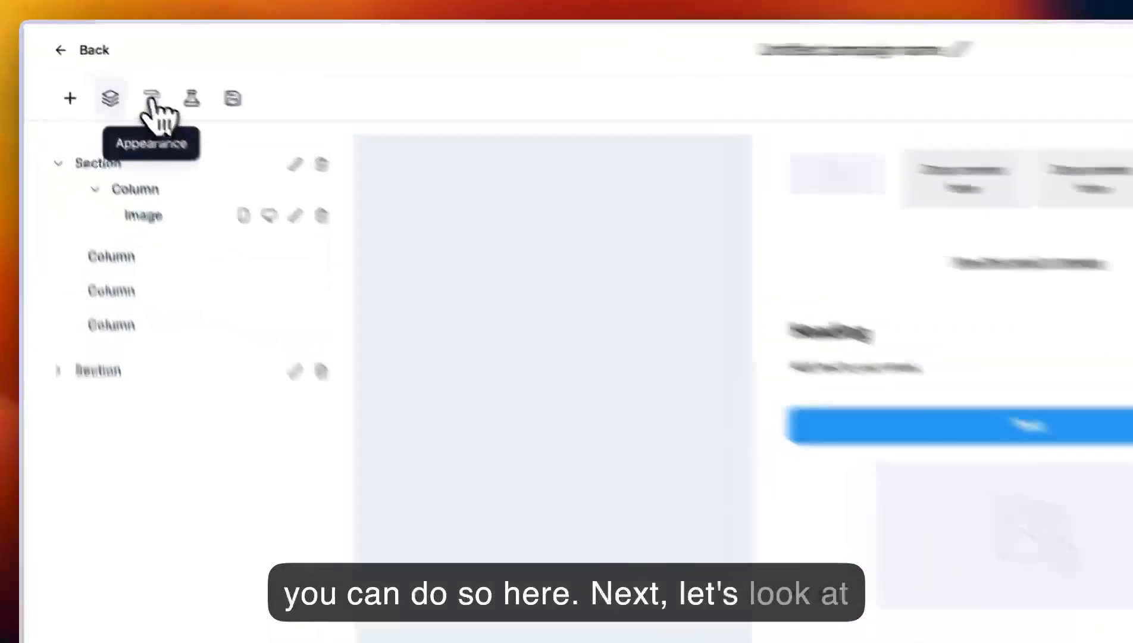
Examine the email's appearance settings for the template, buttons and dividers
{"action": "left_click", "coordinate": [104, 71]}
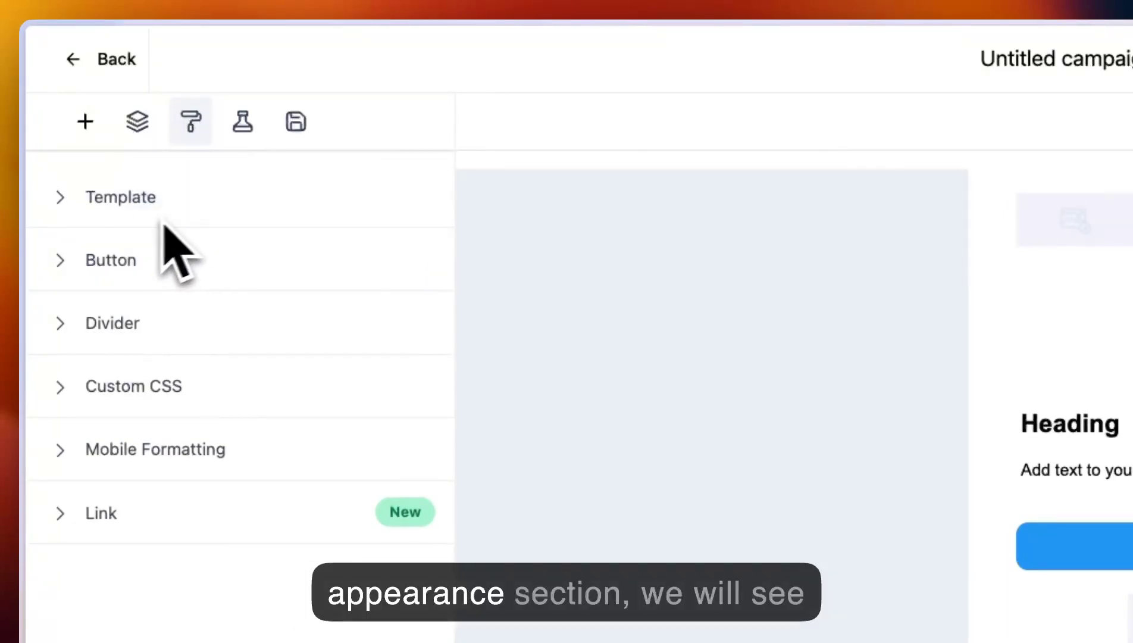
{"action": "left_click", "coordinate": [61, 198]}
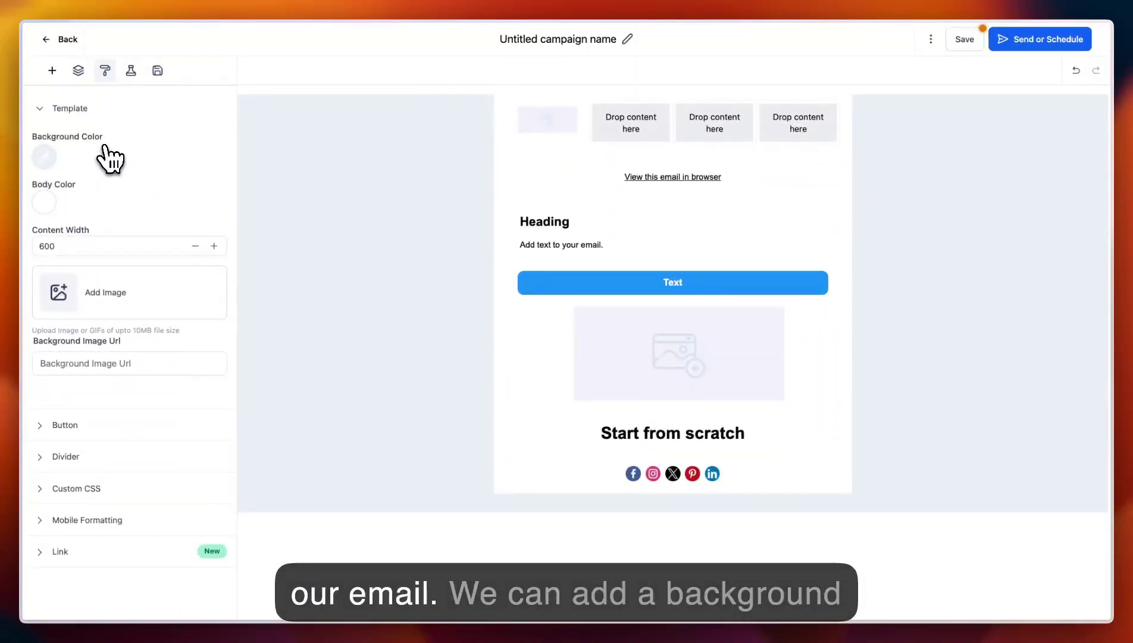
{"action": "left_click", "coordinate": [60, 360]}
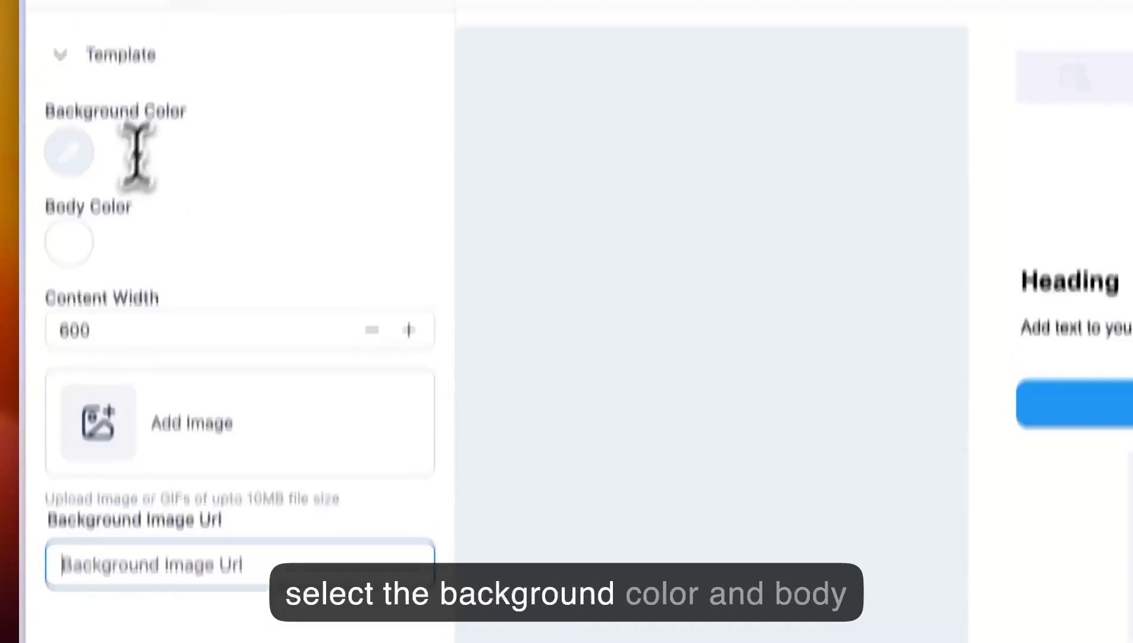
{"action": "left_click", "coordinate": [66, 55]}
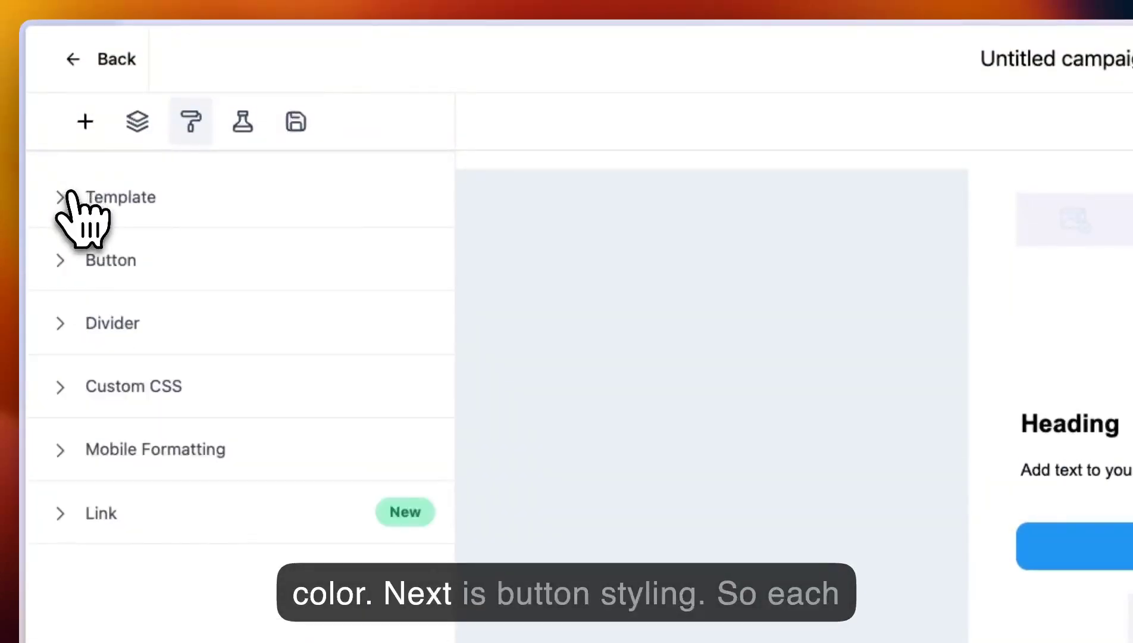
{"action": "left_click", "coordinate": [80, 268]}
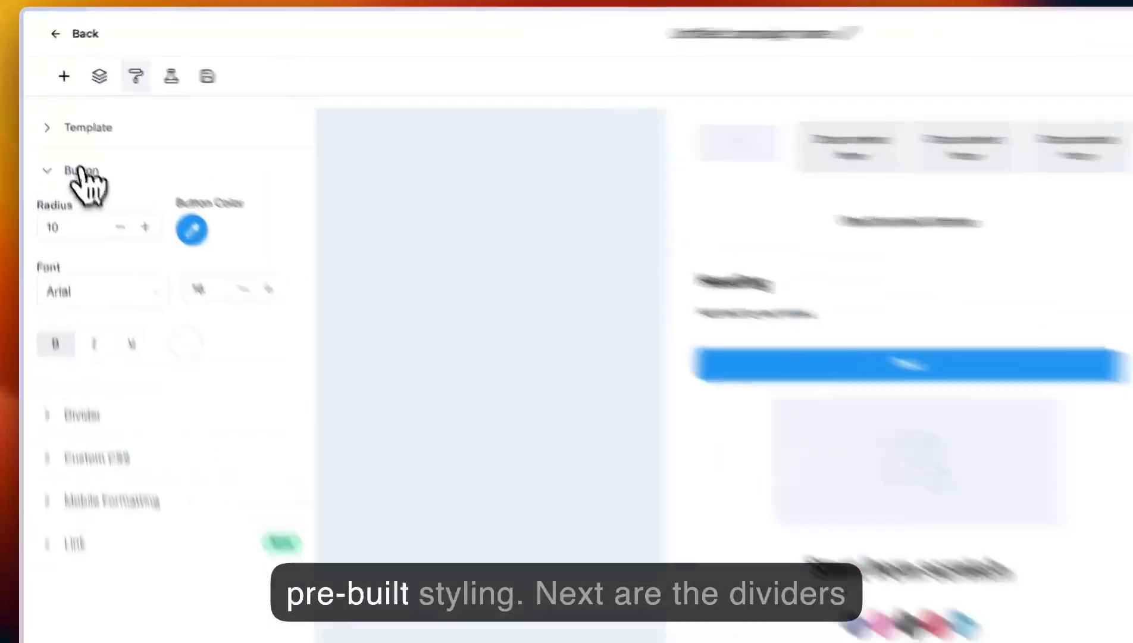
{"action": "left_click", "coordinate": [67, 140]}
{"action": "left_click", "coordinate": [106, 281]}
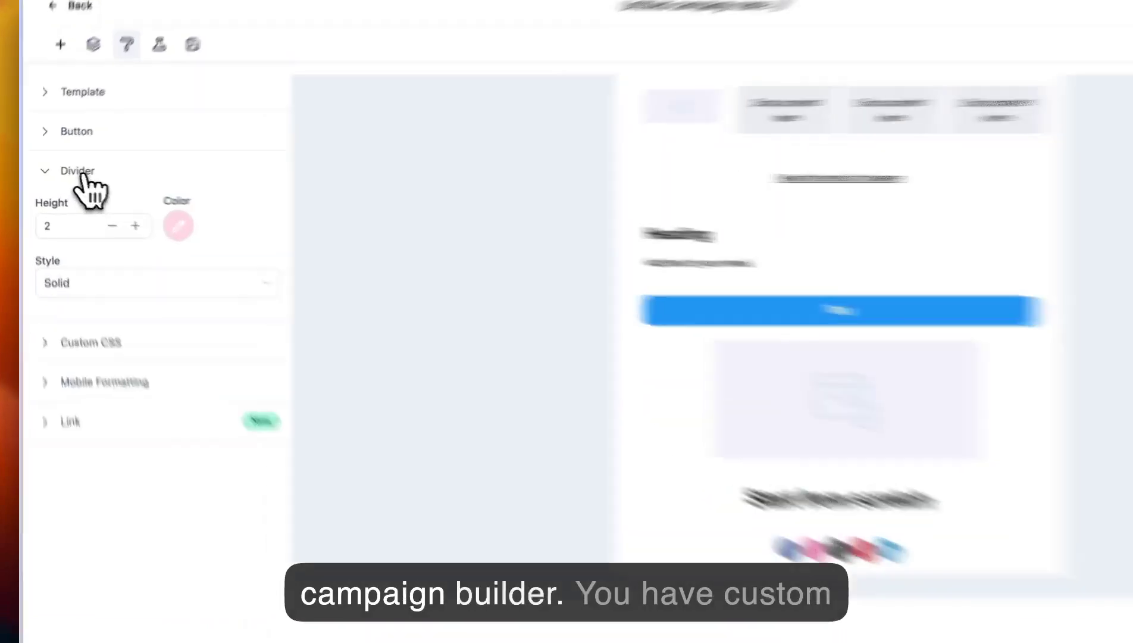
{"action": "left_click", "coordinate": [69, 173]}
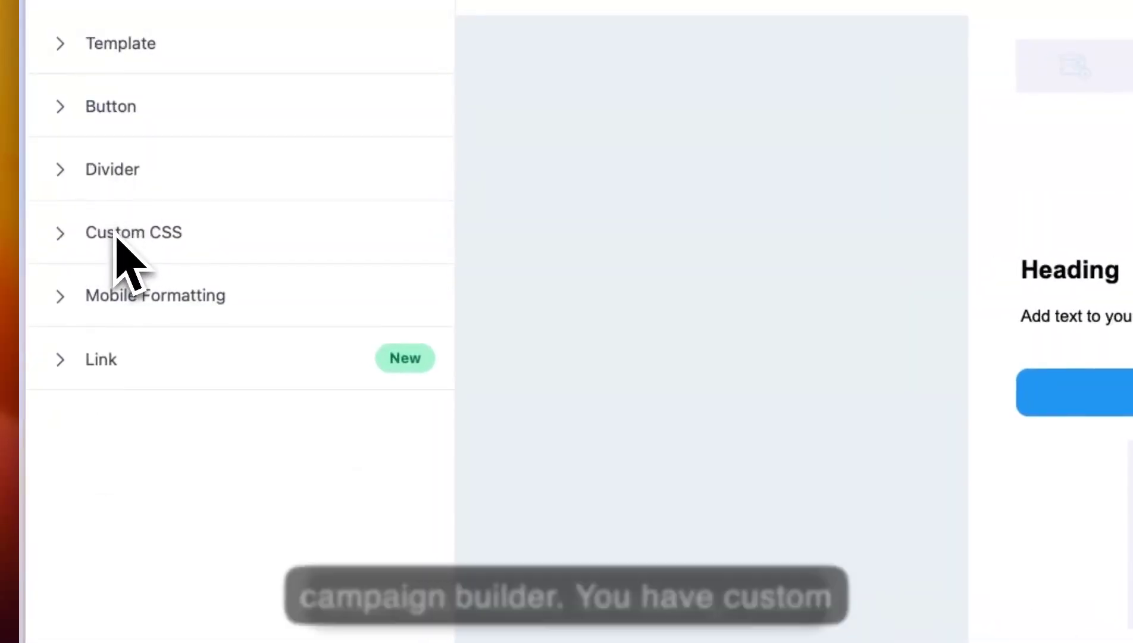
Enable mobile formatting for Heading H1 and open the link appearance settings
{"action": "left_click", "coordinate": [132, 298]}
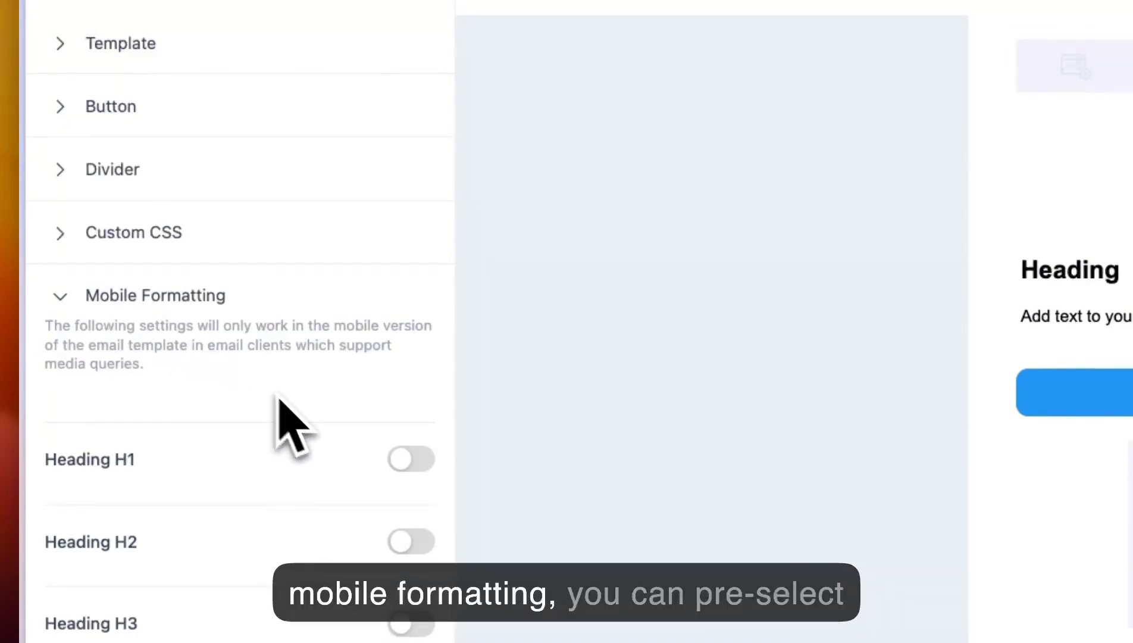
{"action": "left_click", "coordinate": [424, 467]}
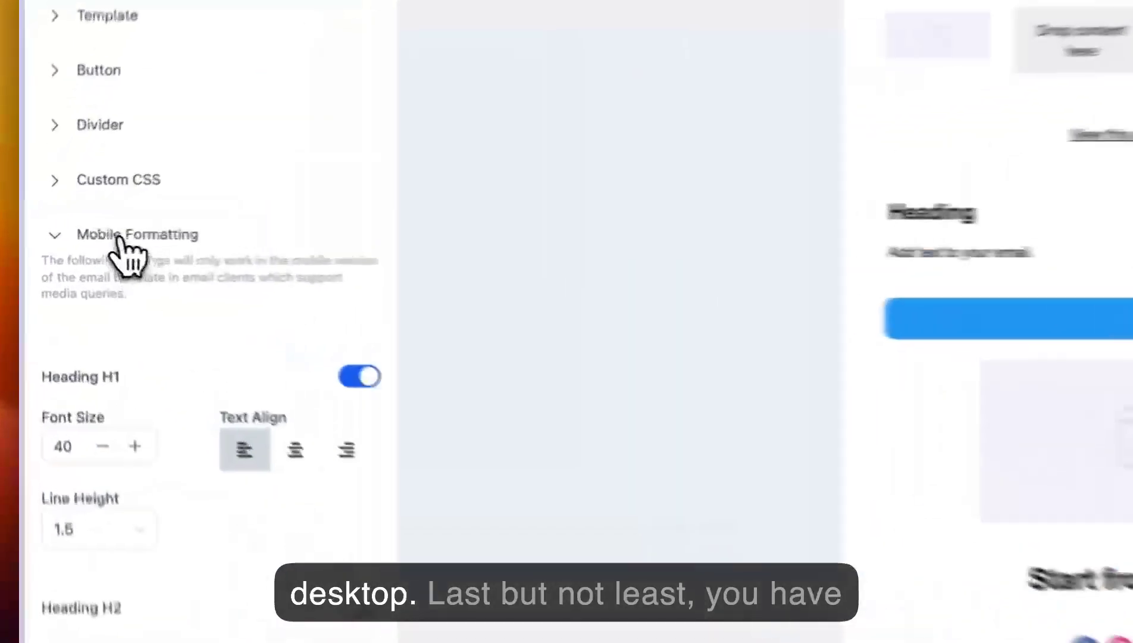
{"action": "left_click", "coordinate": [78, 235]}
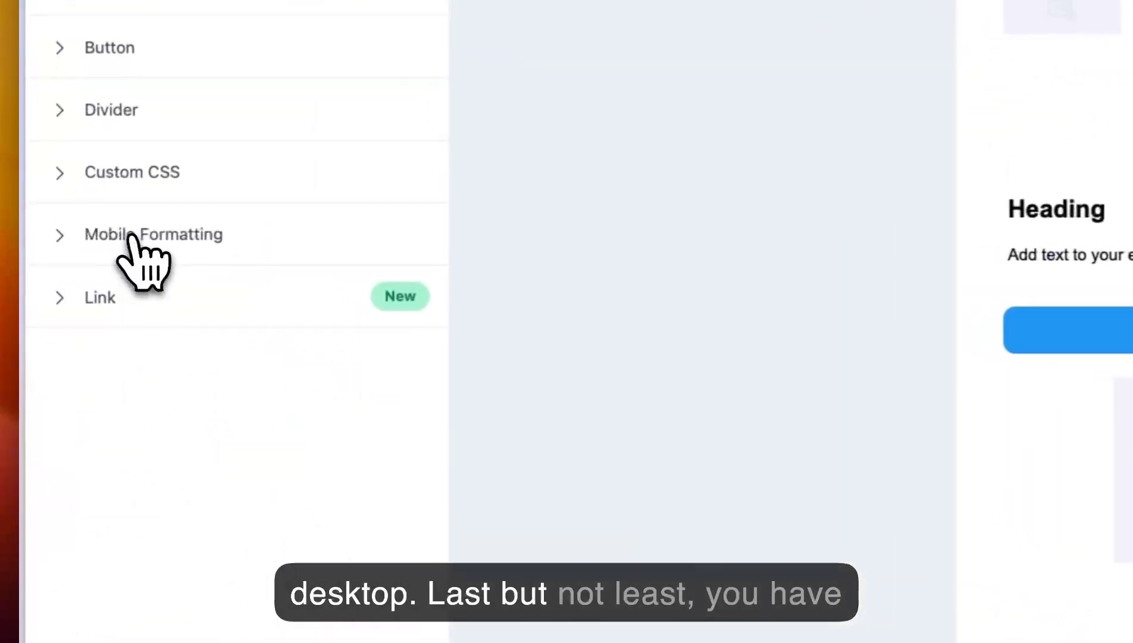
{"action": "left_click", "coordinate": [98, 297]}
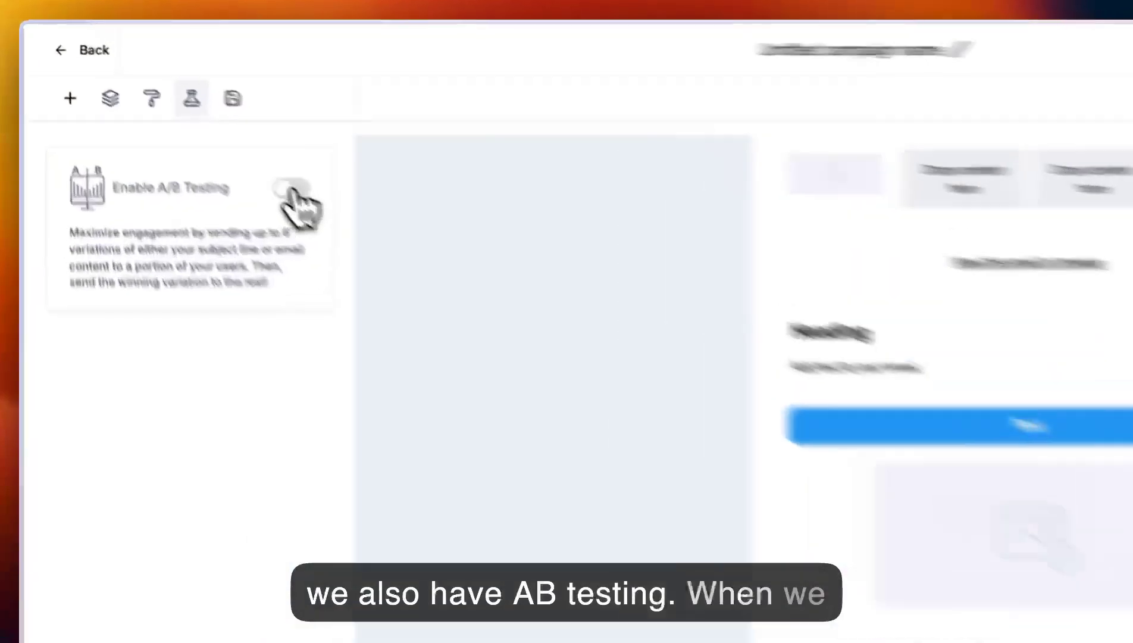
Enable A/B testing for the campaign and set the test type to Email Content
{"action": "left_click", "coordinate": [195, 128]}
{"action": "scroll", "coordinate": [275, 365], "scroll_direction": "down", "scroll_amount": 4}
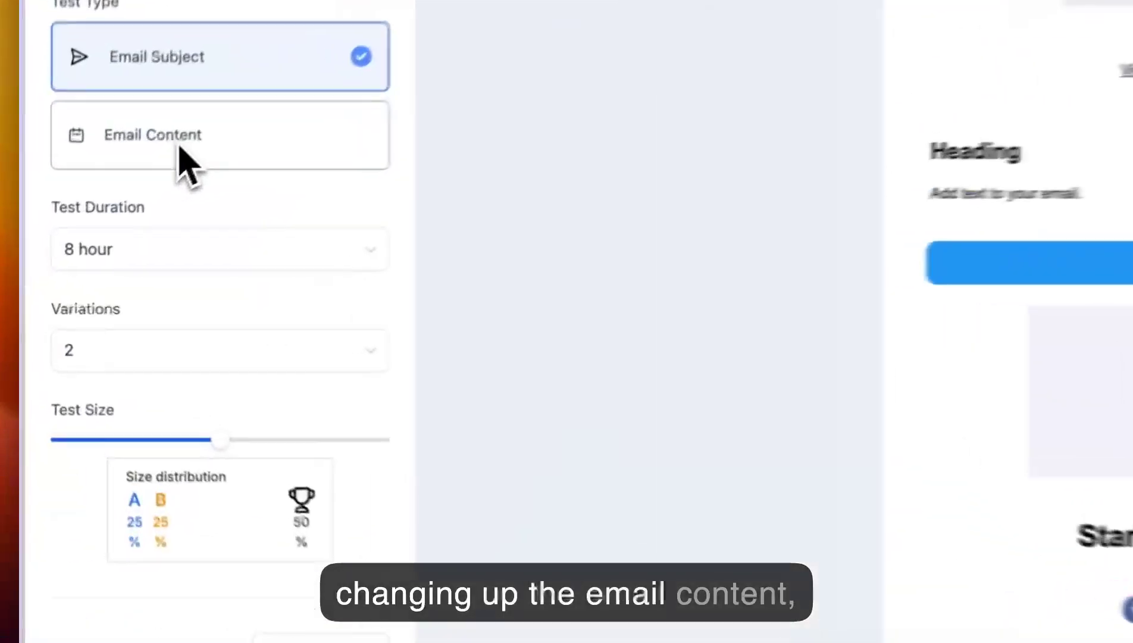
{"action": "left_click", "coordinate": [116, 217]}
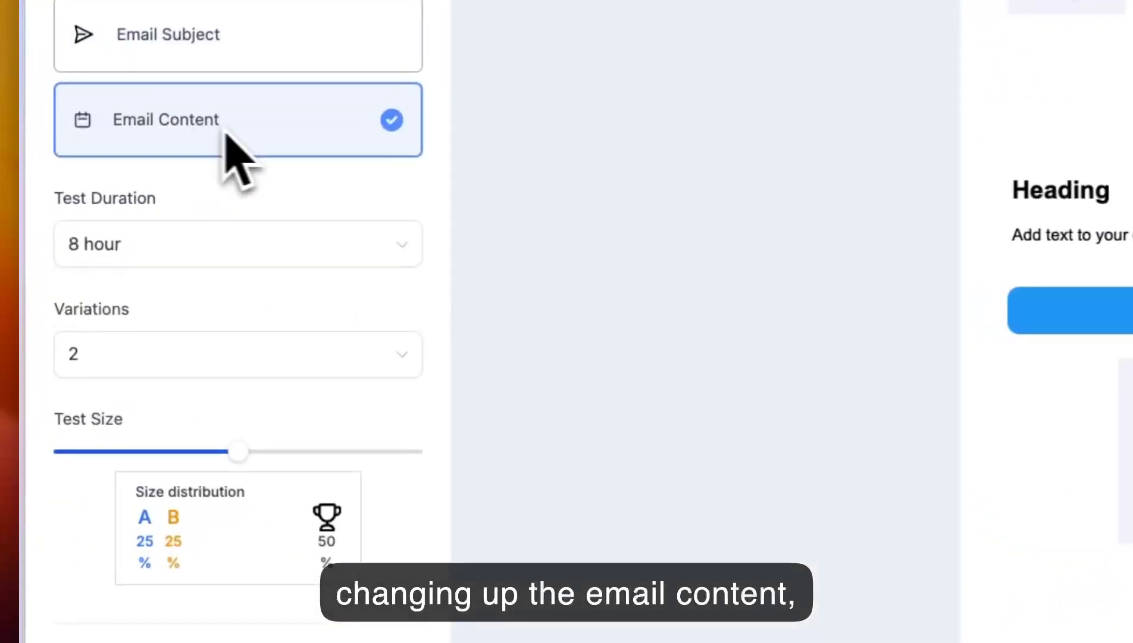
Review the A/B test's duration choices, number of variations and test size distribution
{"action": "left_click", "coordinate": [225, 244]}
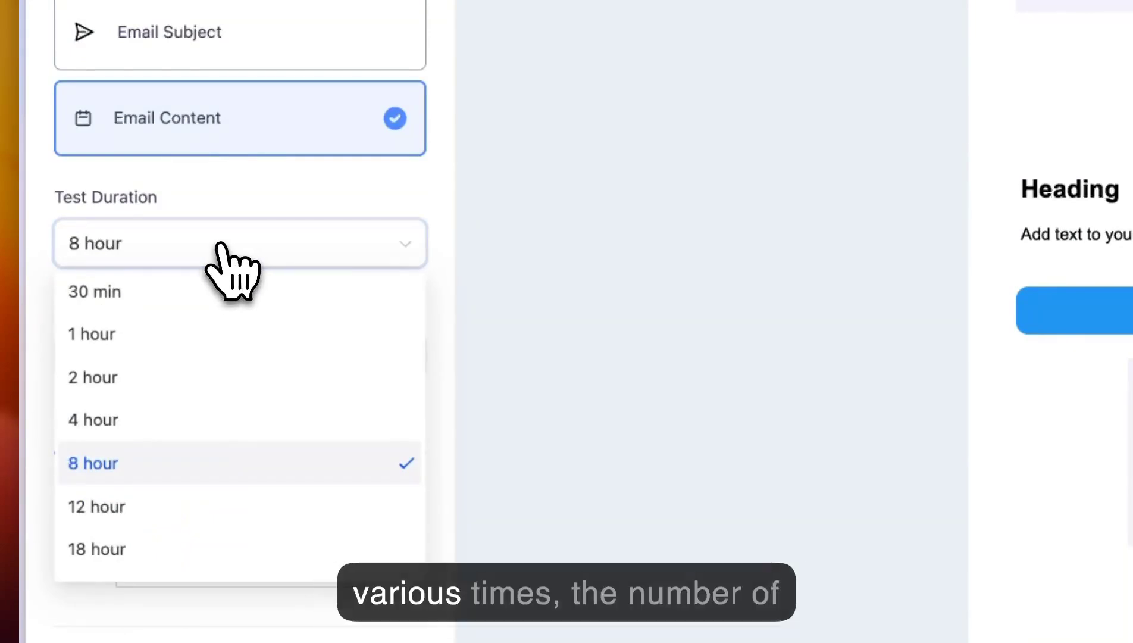
{"action": "left_click", "coordinate": [225, 245]}
{"action": "left_click", "coordinate": [209, 368]}
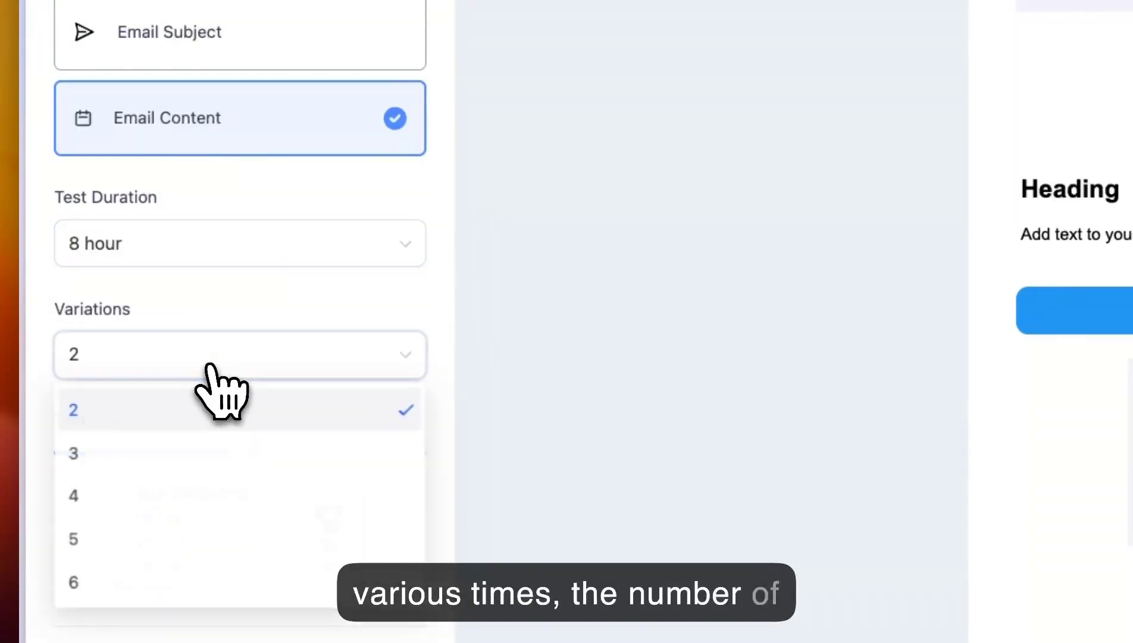
{"action": "left_click", "coordinate": [209, 366]}
{"action": "scroll", "coordinate": [209, 364], "scroll_direction": "down", "scroll_amount": 2}
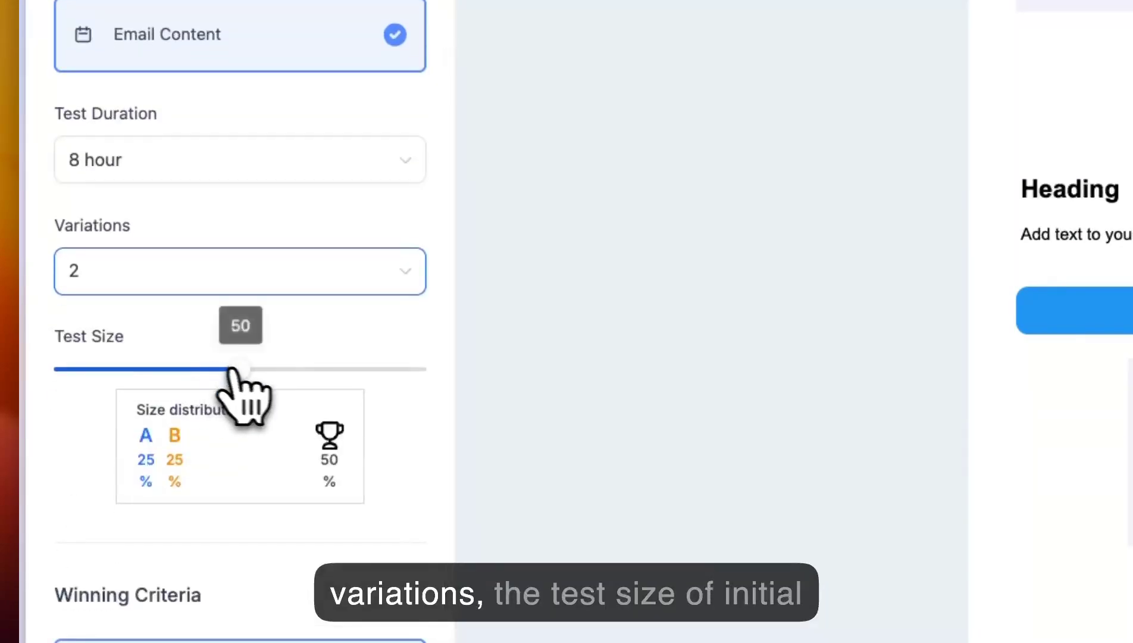
{"action": "mouse_move", "coordinate": [243, 369]}
{"action": "left_mouse_down"}
{"action": "mouse_move", "coordinate": [156, 369]}
{"action": "mouse_move", "coordinate": [323, 369]}
{"action": "mouse_move", "coordinate": [243, 370]}
{"action": "left_mouse_up"}
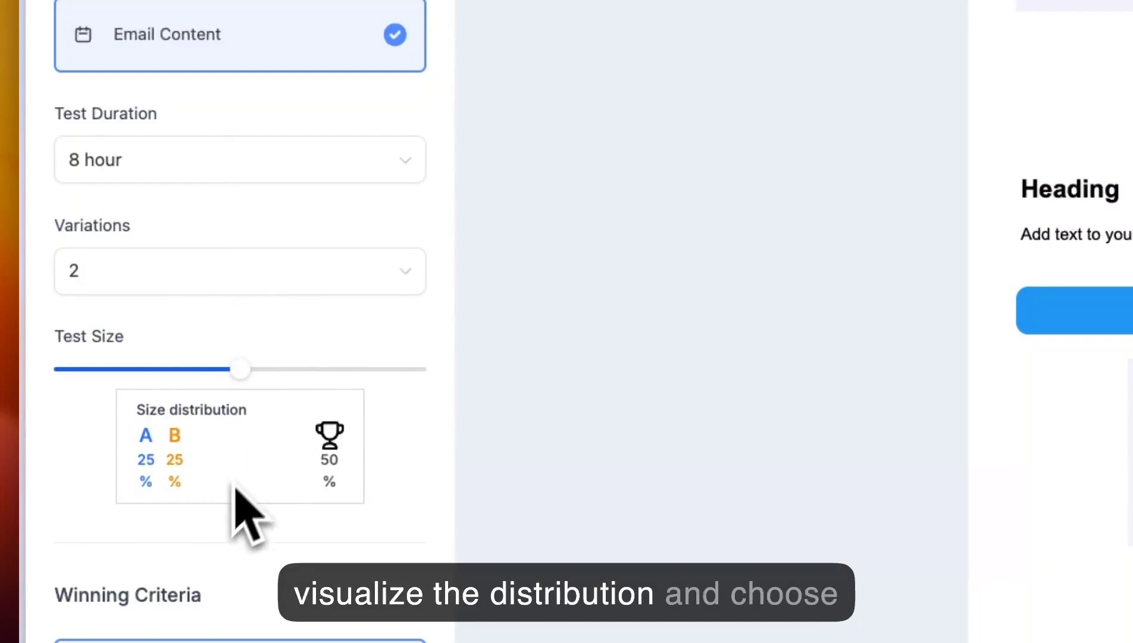
Set the A/B test's winning criterion to Unique Click Rate
{"action": "scroll", "coordinate": [248, 513], "scroll_direction": "down", "scroll_amount": 5}
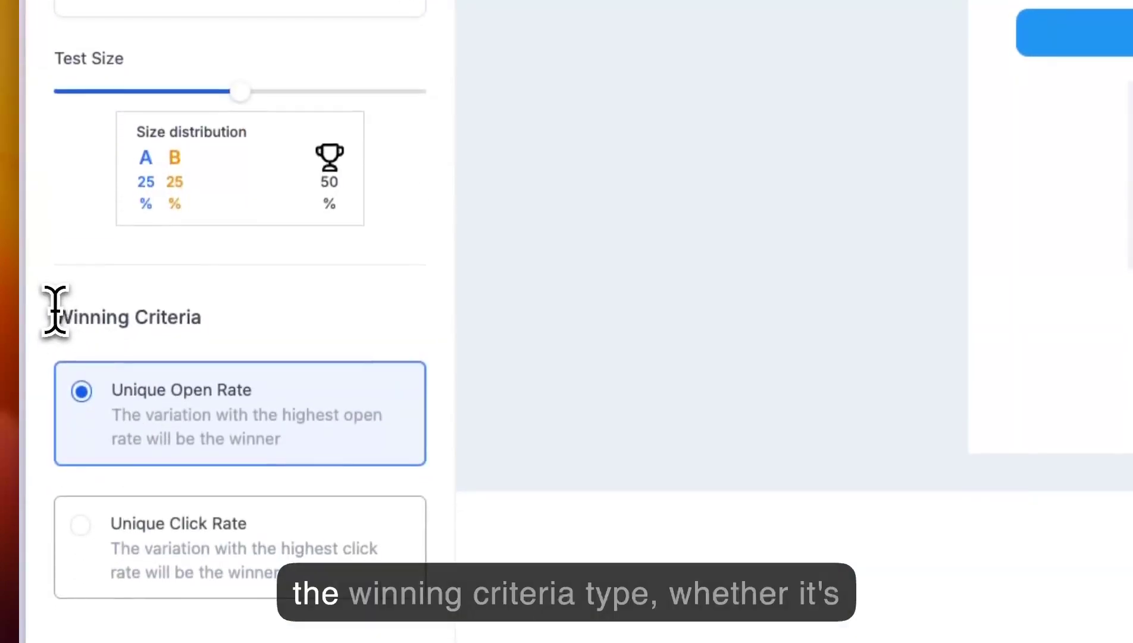
{"action": "left_click_drag", "start_coordinate": [54, 311], "coordinate": [205, 316]}
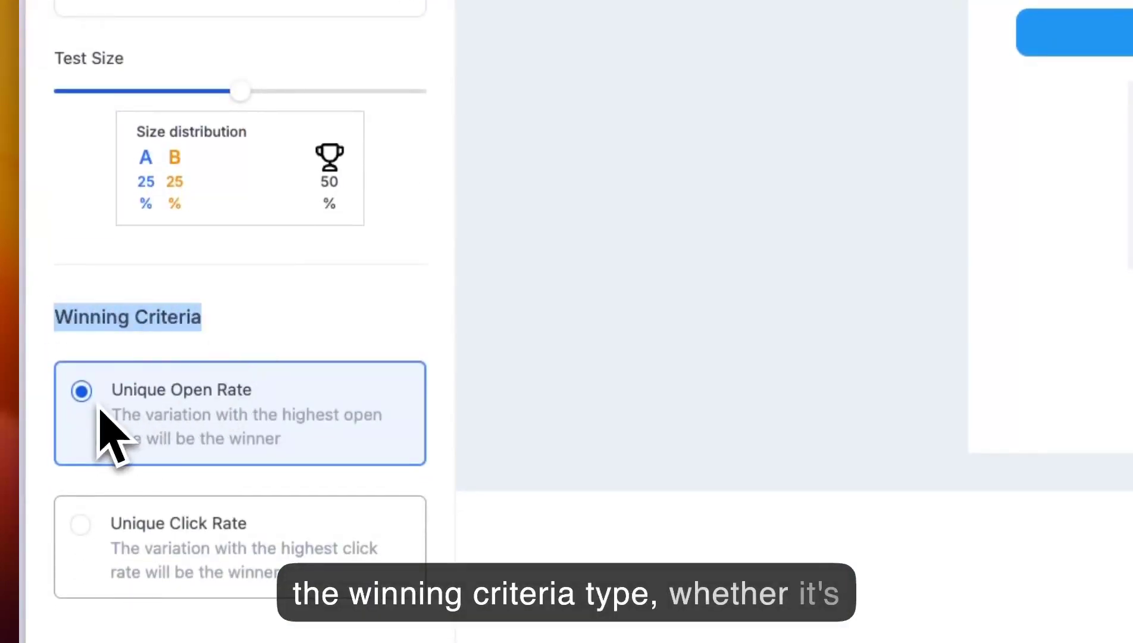
{"action": "left_click", "coordinate": [155, 540]}
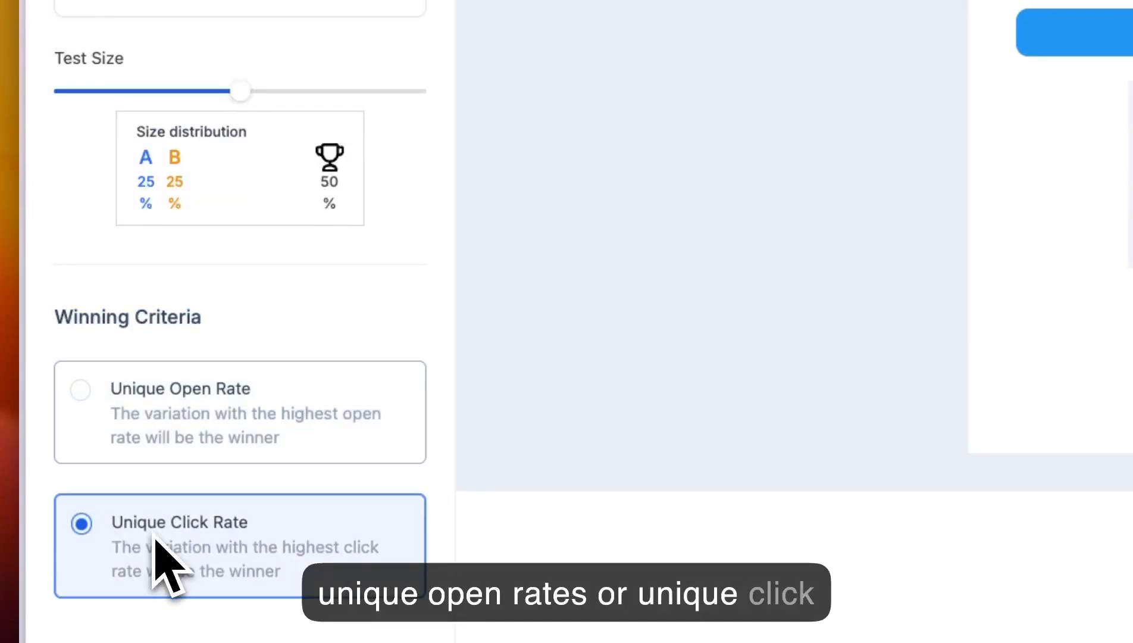
Open the saved sections and save the email's four-column row as a reusable section
{"action": "scroll", "coordinate": [329, 279], "scroll_direction": "up", "scroll_amount": 10}
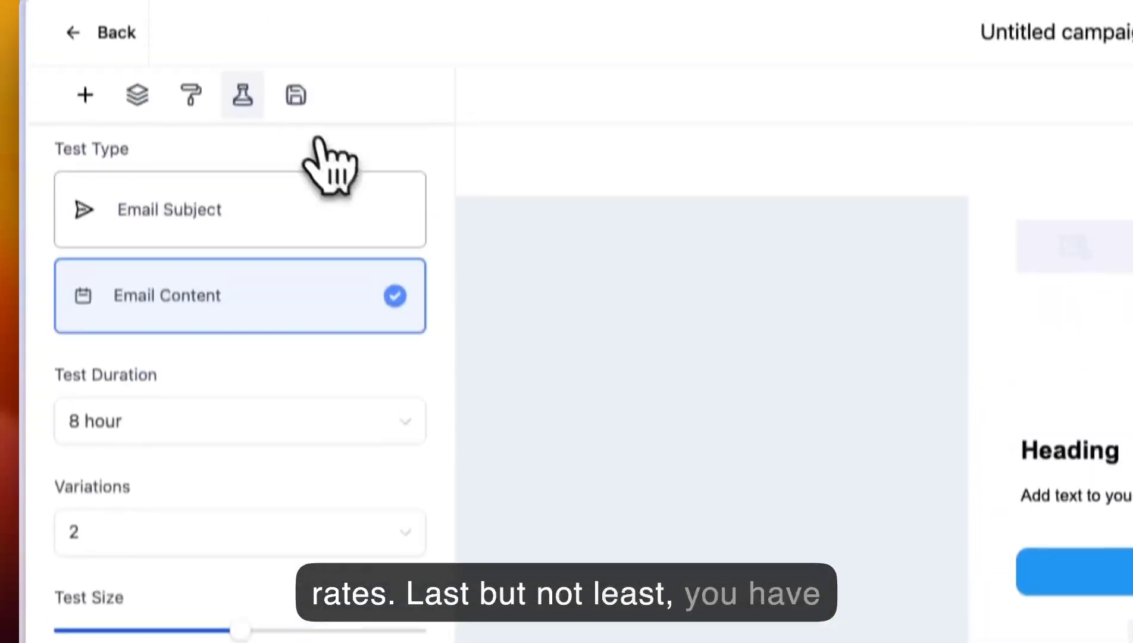
{"action": "left_click", "coordinate": [296, 97]}
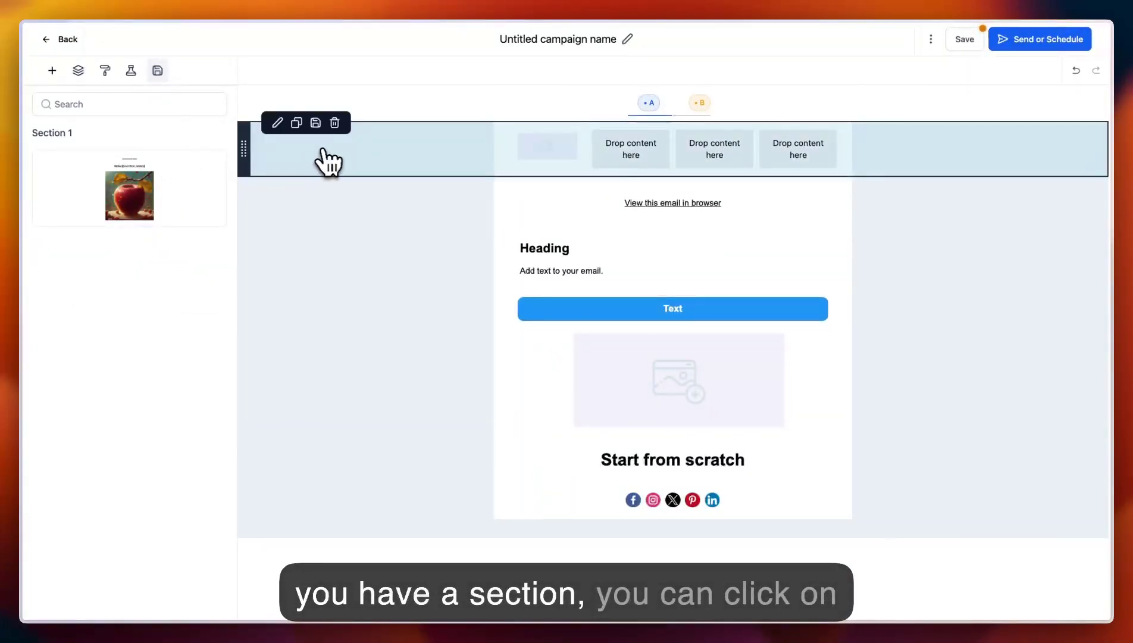
{"action": "left_click", "coordinate": [316, 124]}
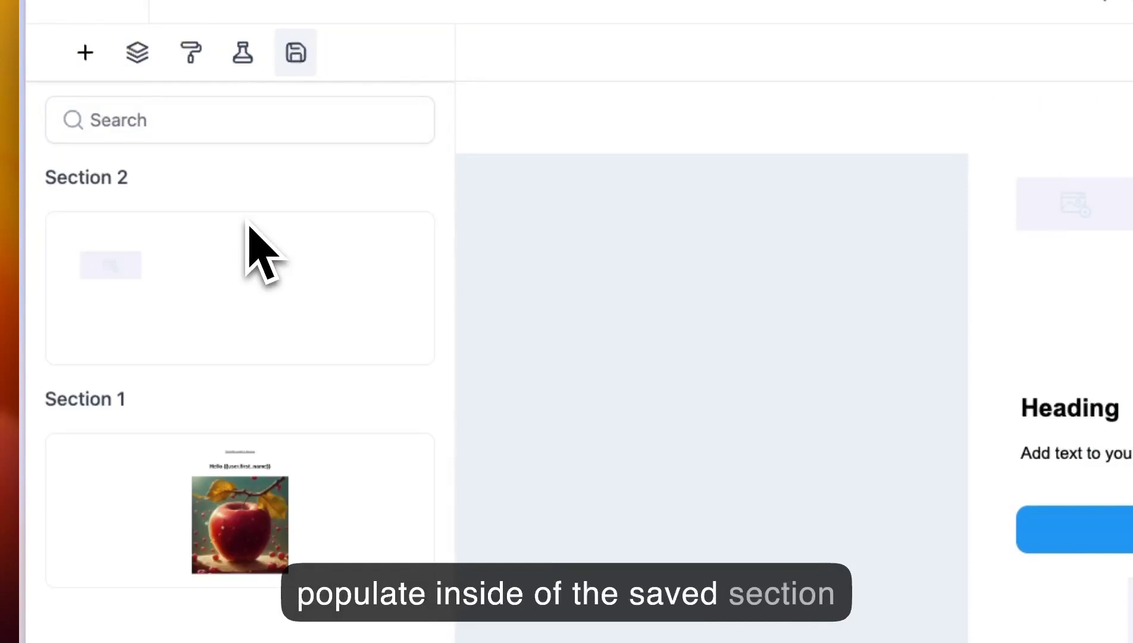
Insert saved Section 1 into the email directly below the four-column row and close its layout settings
{"action": "left_click_drag", "start_coordinate": [218, 485], "coordinate": [936, 308]}
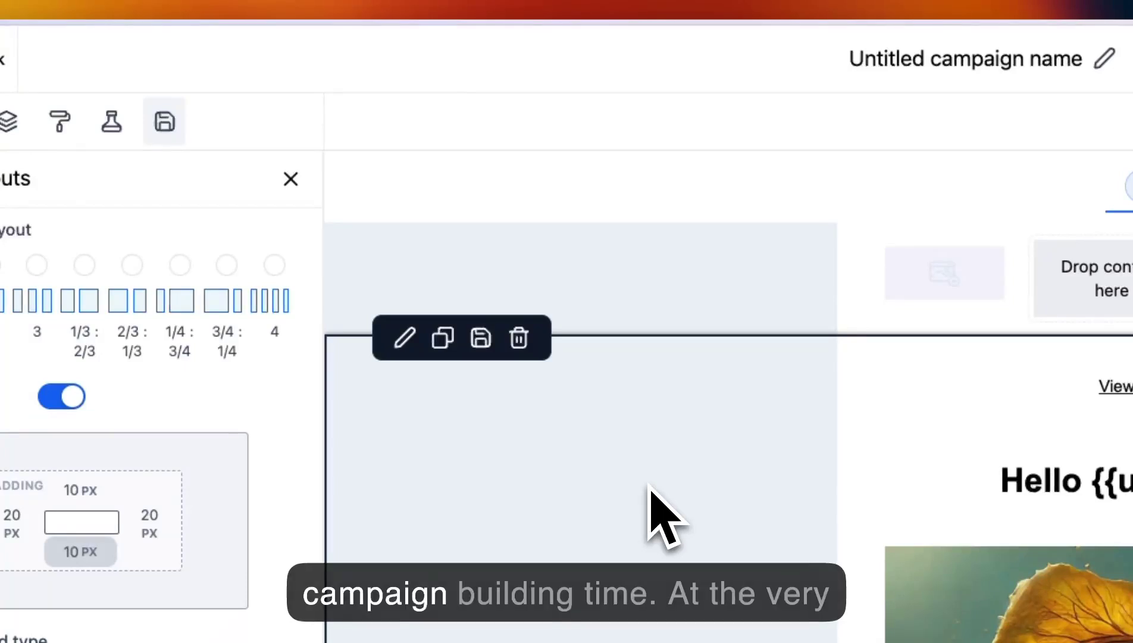
{"action": "left_click", "coordinate": [291, 179]}
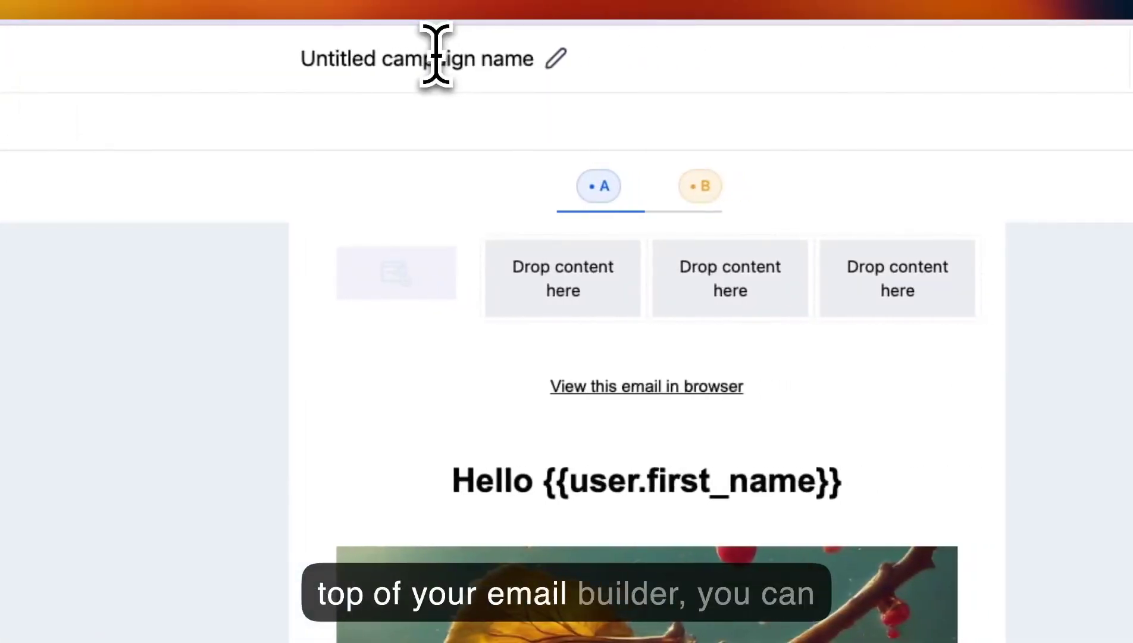
Rename the campaign as TEst and save it
{"action": "left_click", "coordinate": [463, 59]}
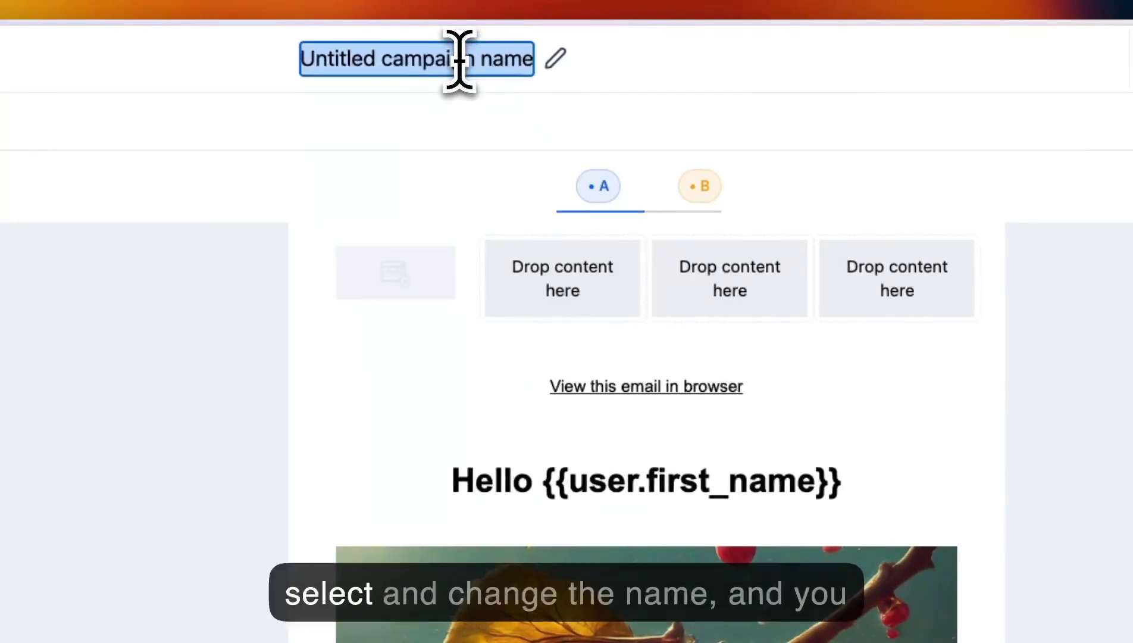
{"action": "type", "text": "TEst"}
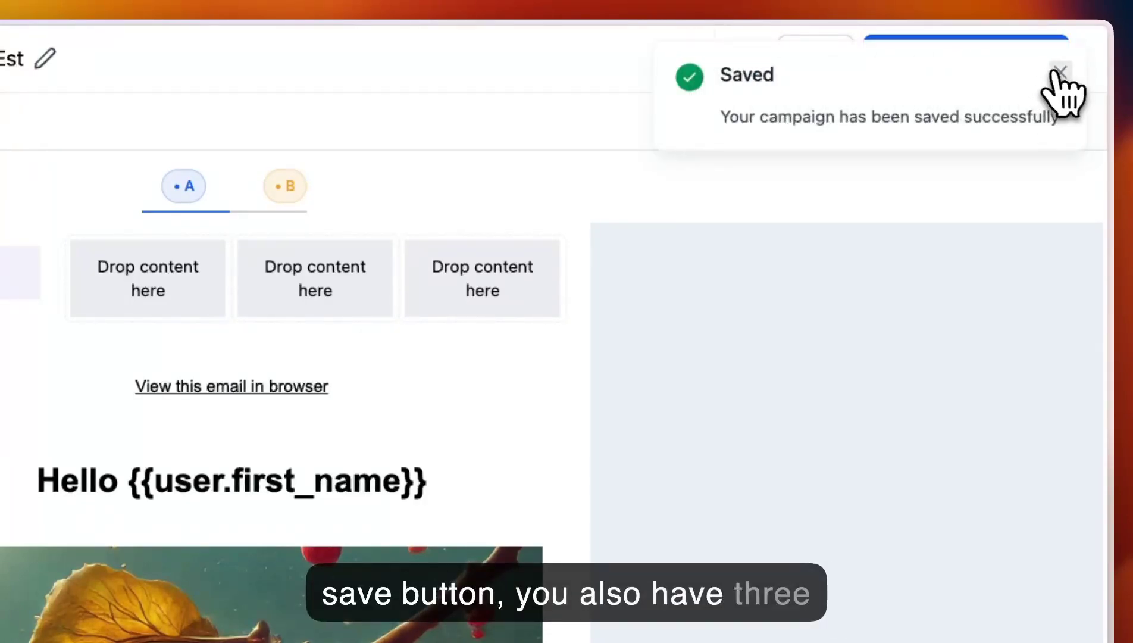
{"action": "left_click", "coordinate": [1061, 73]}
Look at the campaign's additional options and its file attachments dialog, and close the dialog without adding a file
{"action": "left_click", "coordinate": [744, 64]}
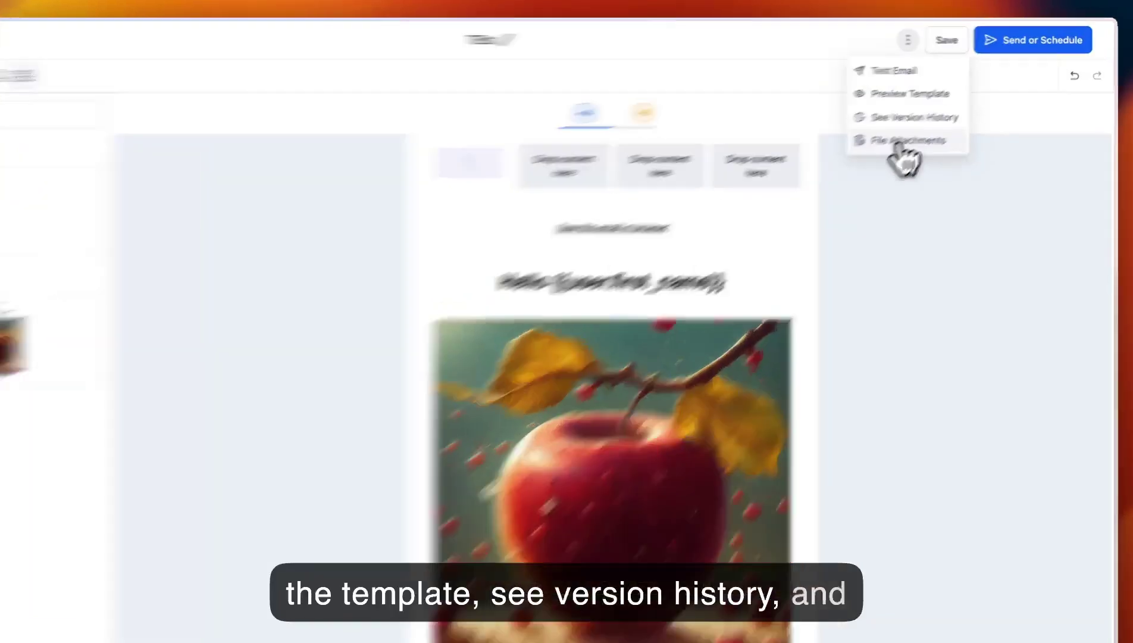
{"action": "left_click", "coordinate": [930, 126]}
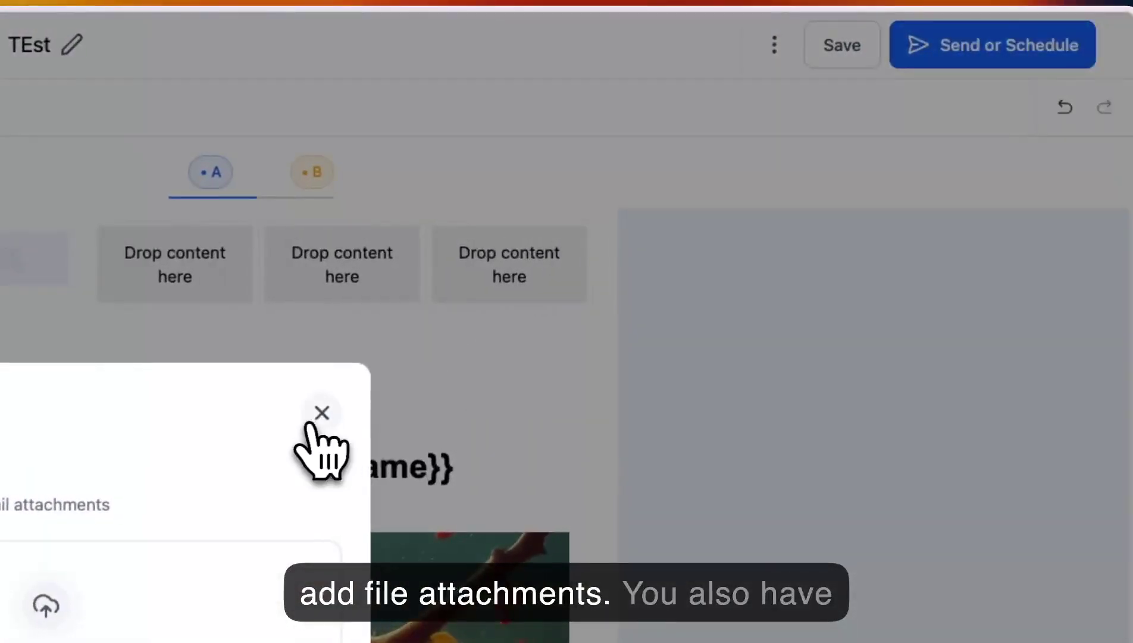
{"action": "left_click", "coordinate": [310, 423]}
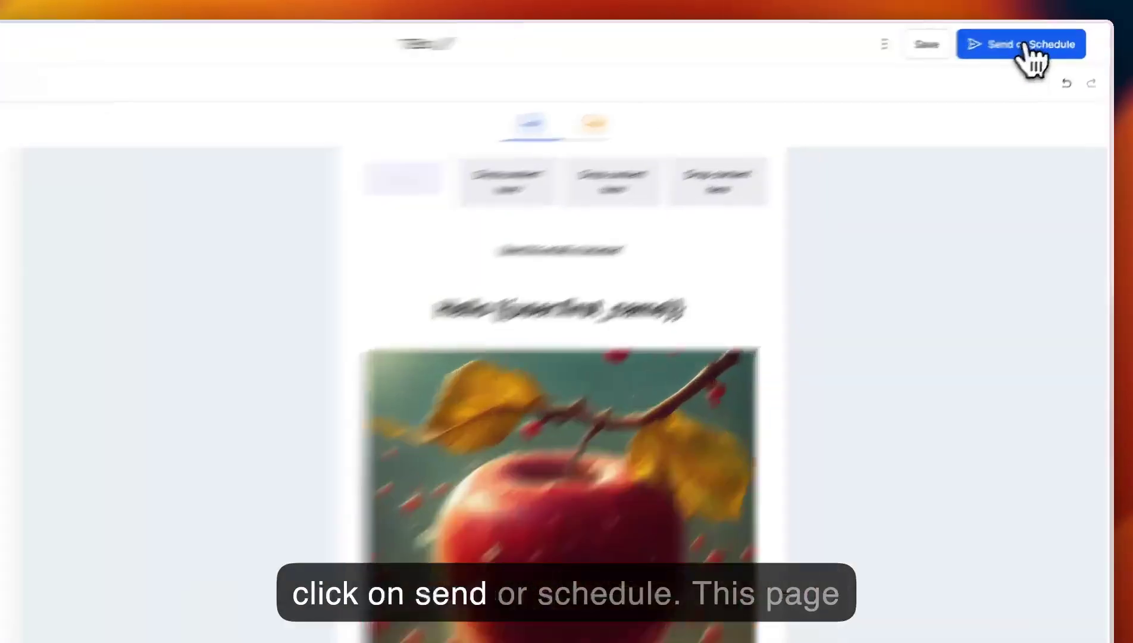
Open the campaign's Send or Schedule page and try "y" as the Send Now sender email
{"action": "left_click", "coordinate": [1022, 48]}
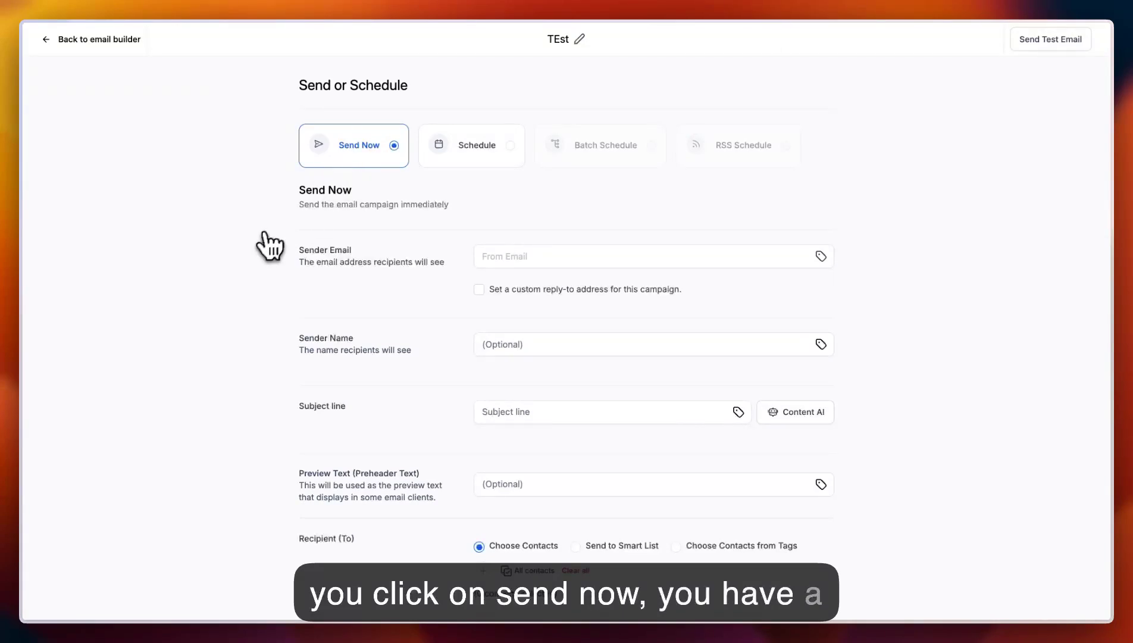
{"action": "scroll", "coordinate": [269, 245], "scroll_direction": "down", "scroll_amount": 3}
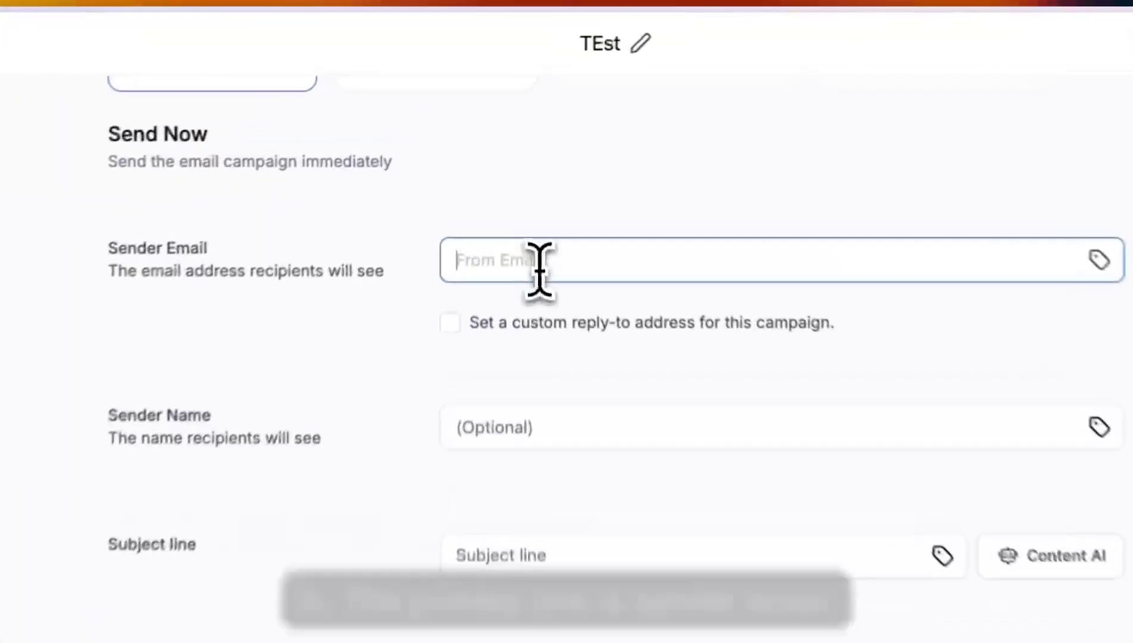
{"action": "type", "text": "y"}
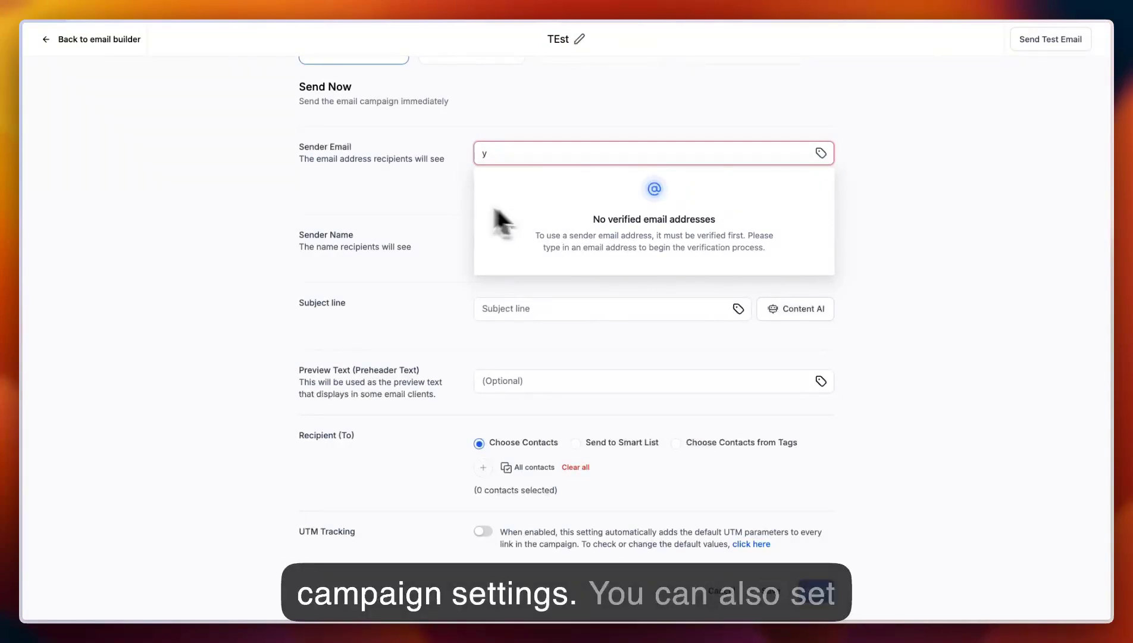
{"action": "left_click", "coordinate": [438, 192]}
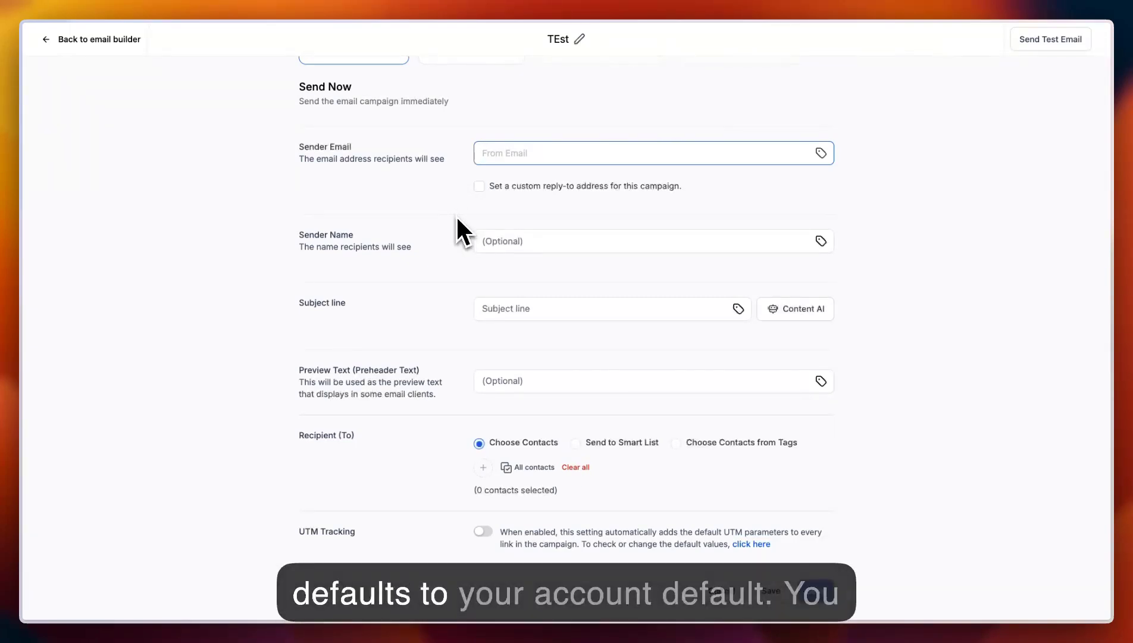
Review the sender name, subject line and preview text fields without filling them in
{"action": "scroll", "coordinate": [457, 230], "scroll_direction": "down", "scroll_amount": 1}
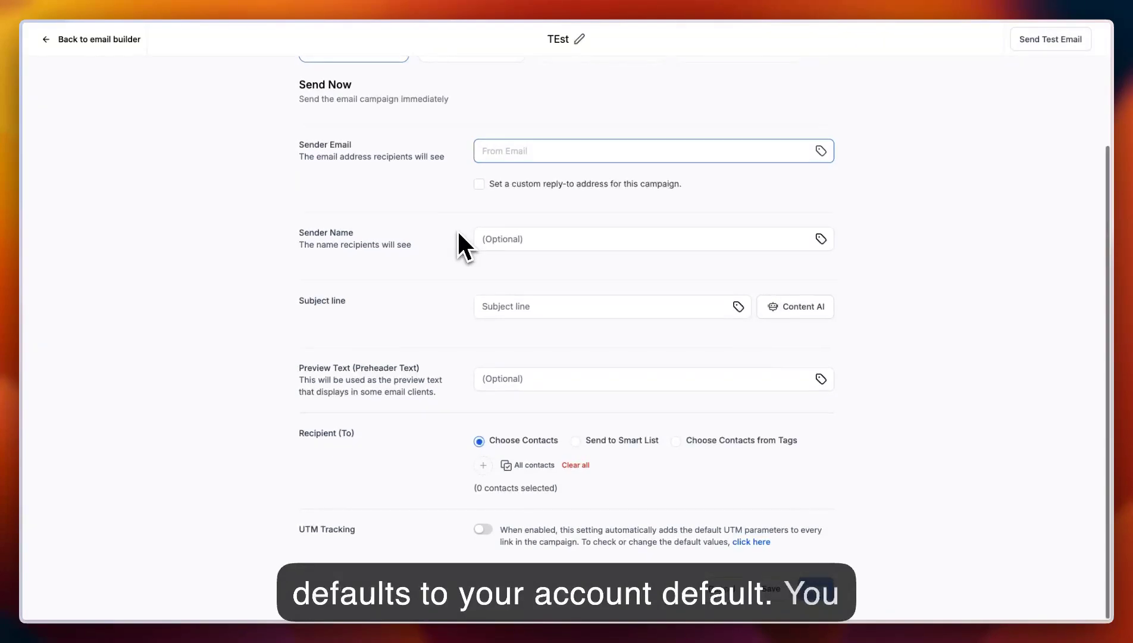
{"action": "left_click", "coordinate": [533, 239]}
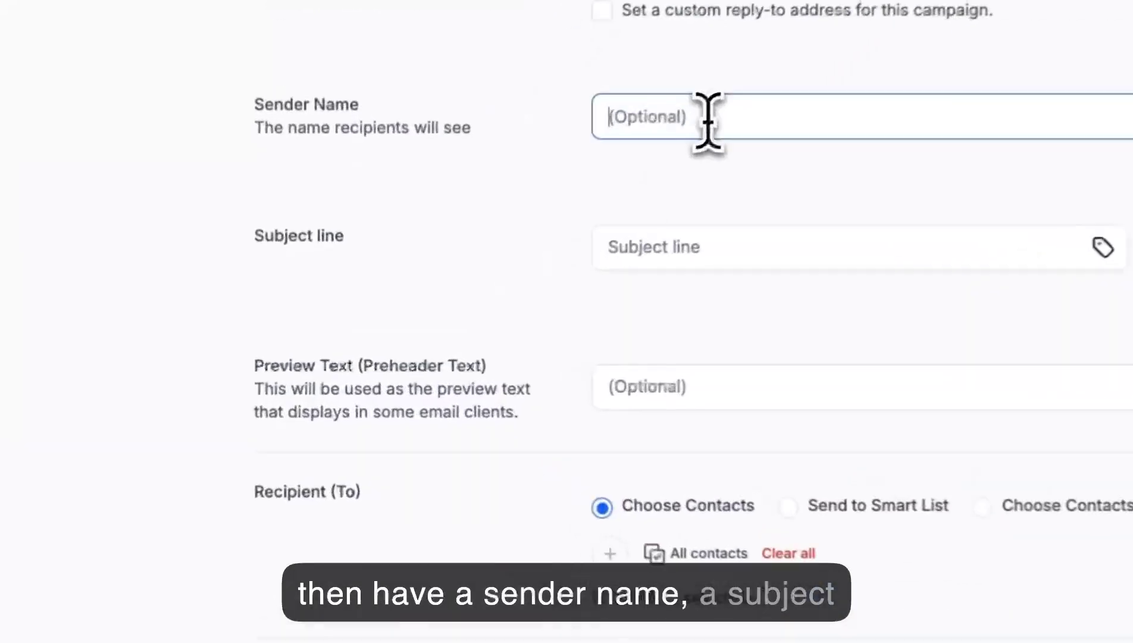
{"action": "left_click", "coordinate": [634, 242]}
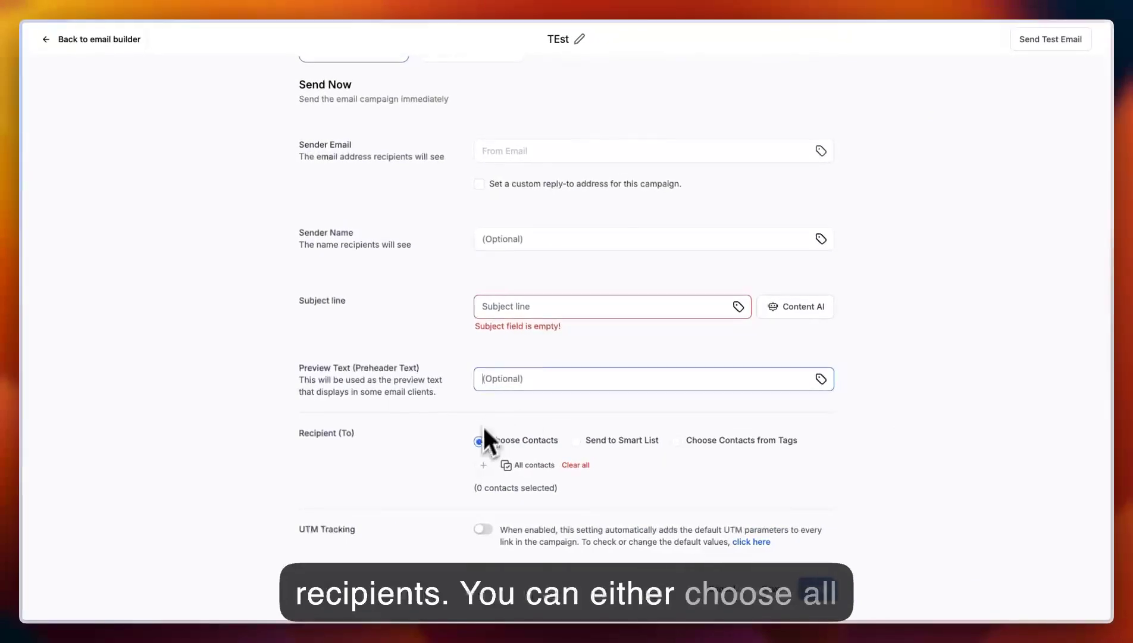
Set the recipients to Choose Contacts from Tags and look at the contact selection list
{"action": "left_click", "coordinate": [576, 443]}
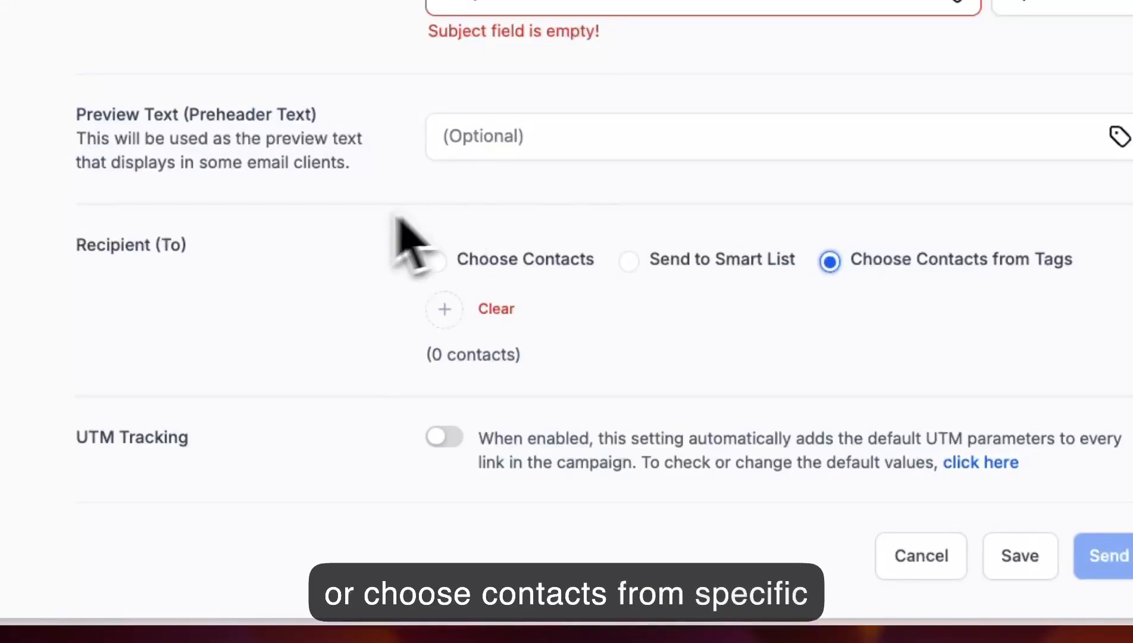
{"action": "left_click", "coordinate": [445, 309]}
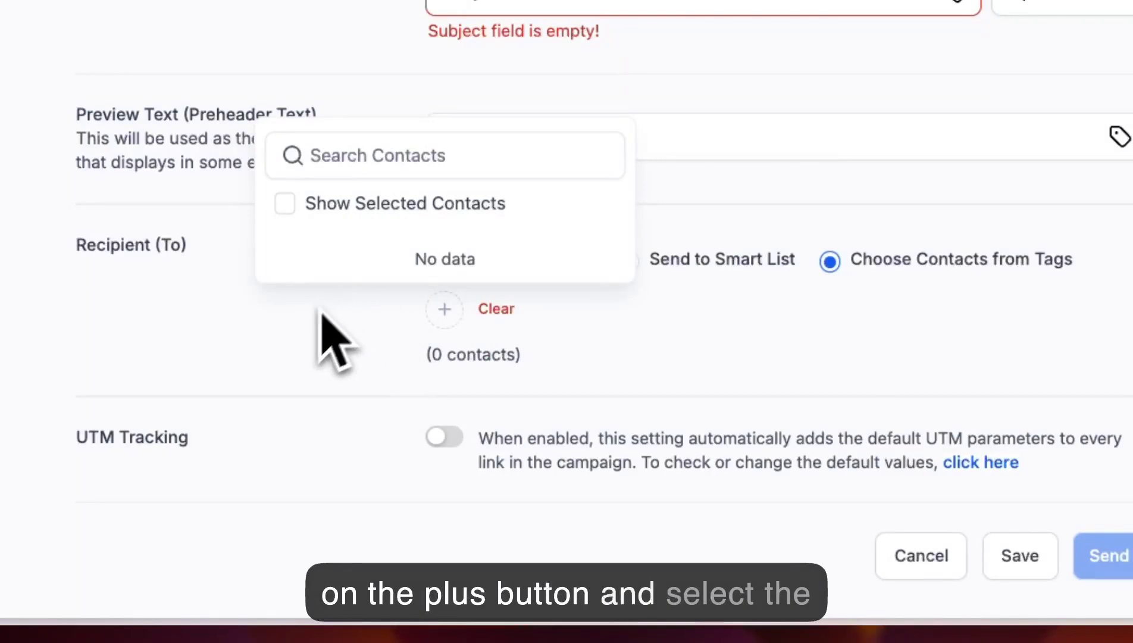
{"action": "left_click", "coordinate": [366, 347]}
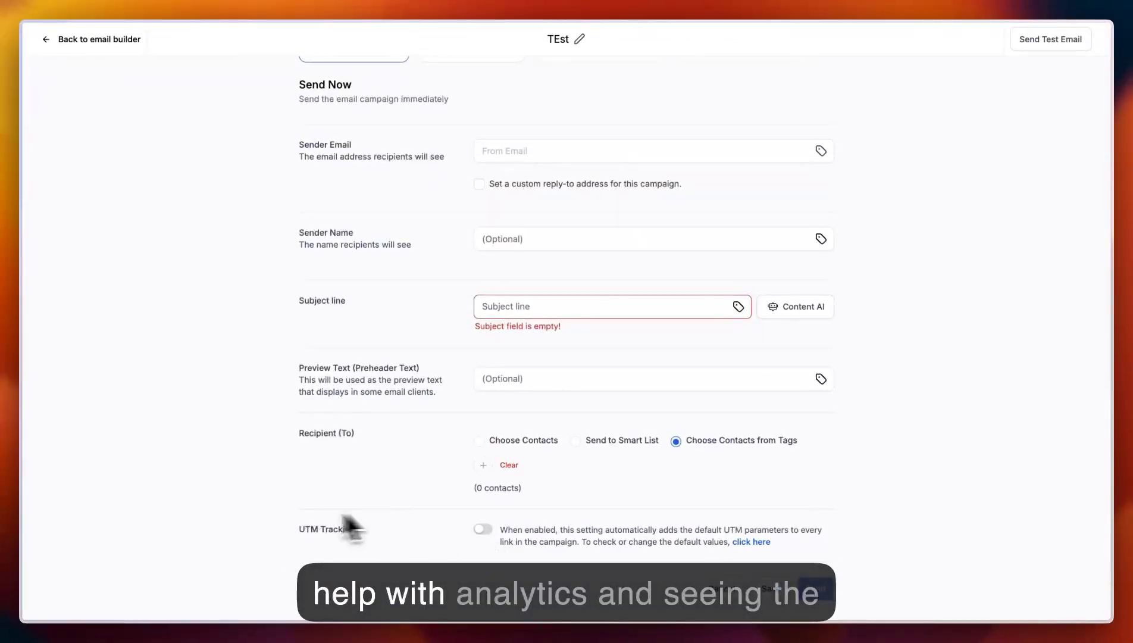
Switch the campaign from Send Now to Schedule and examine the date and time choices
{"action": "scroll", "coordinate": [252, 512], "scroll_direction": "up", "scroll_amount": 4}
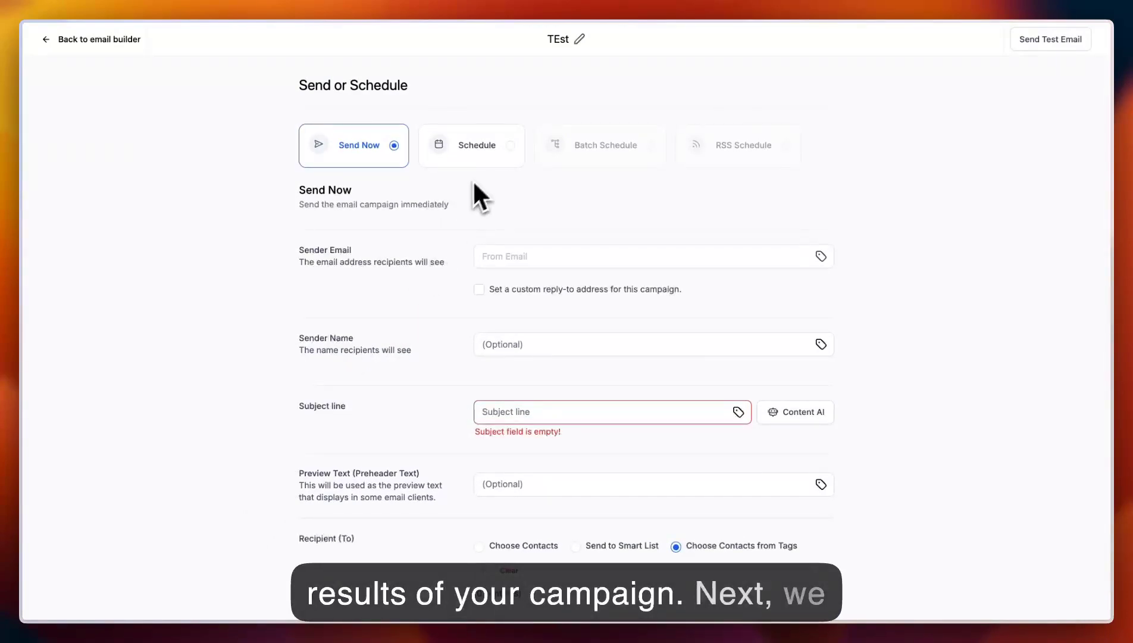
{"action": "left_click", "coordinate": [473, 146]}
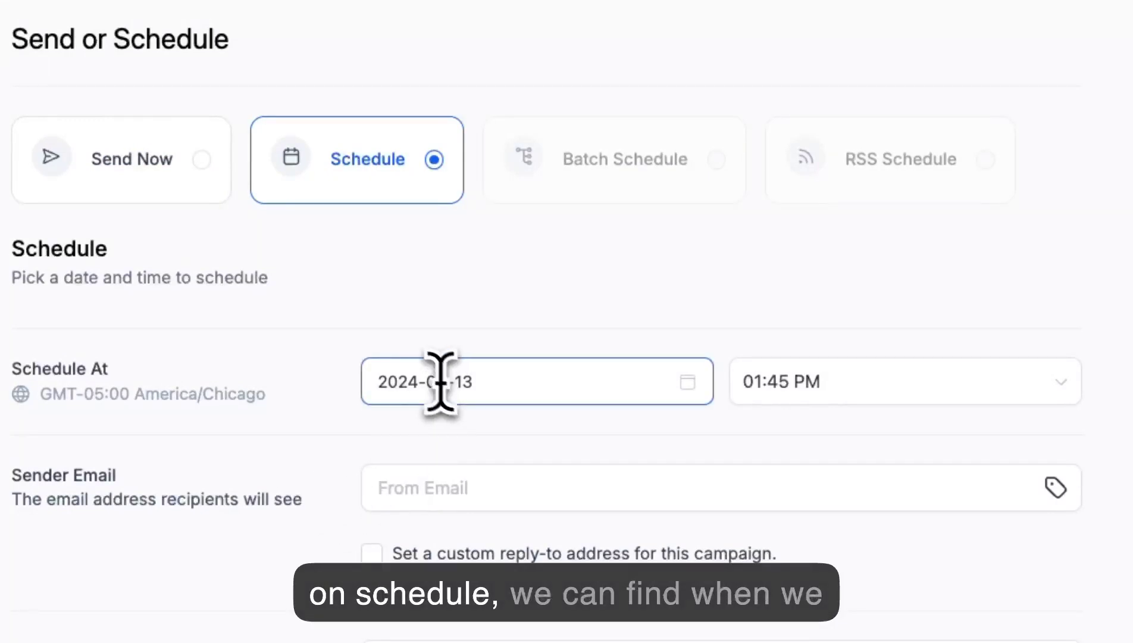
{"action": "left_click", "coordinate": [462, 390]}
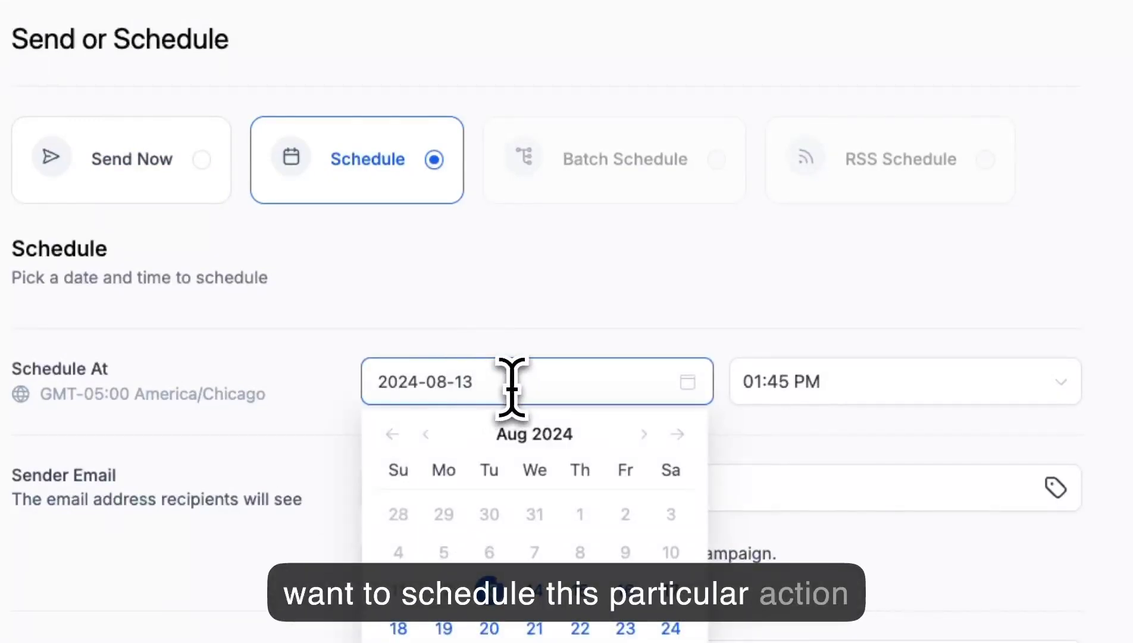
{"action": "left_click", "coordinate": [565, 332]}
{"action": "left_click", "coordinate": [822, 384]}
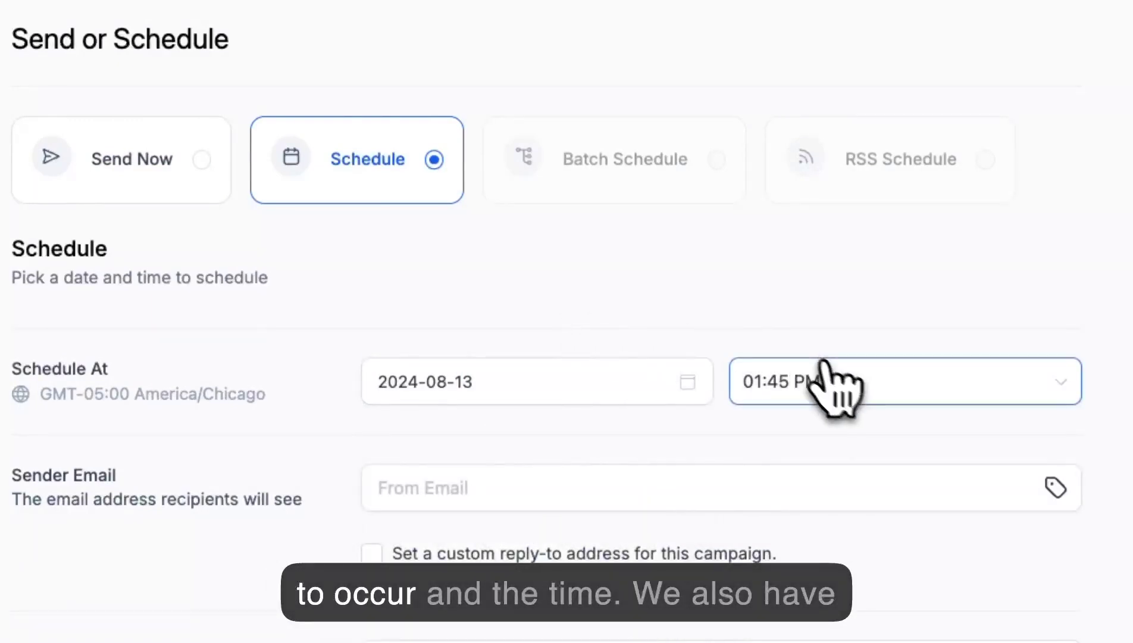
{"action": "left_click", "coordinate": [299, 449]}
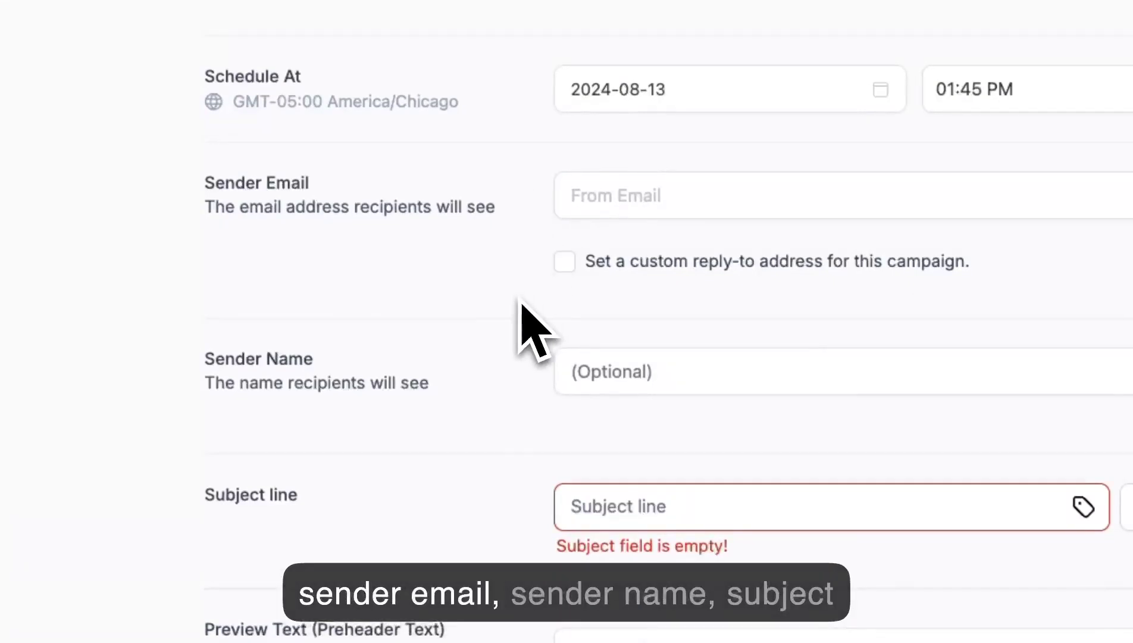
Set the scheduled campaign's recipients to Choose Contacts
{"action": "scroll", "coordinate": [522, 303], "scroll_direction": "down", "scroll_amount": 2}
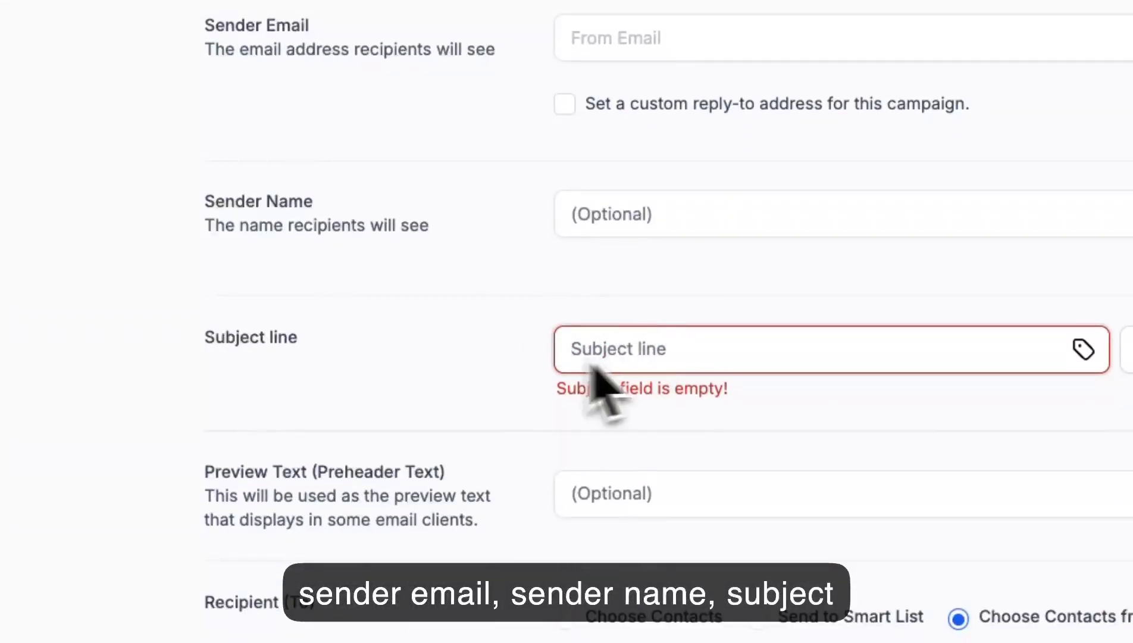
{"action": "scroll", "coordinate": [515, 387], "scroll_direction": "down", "scroll_amount": 2}
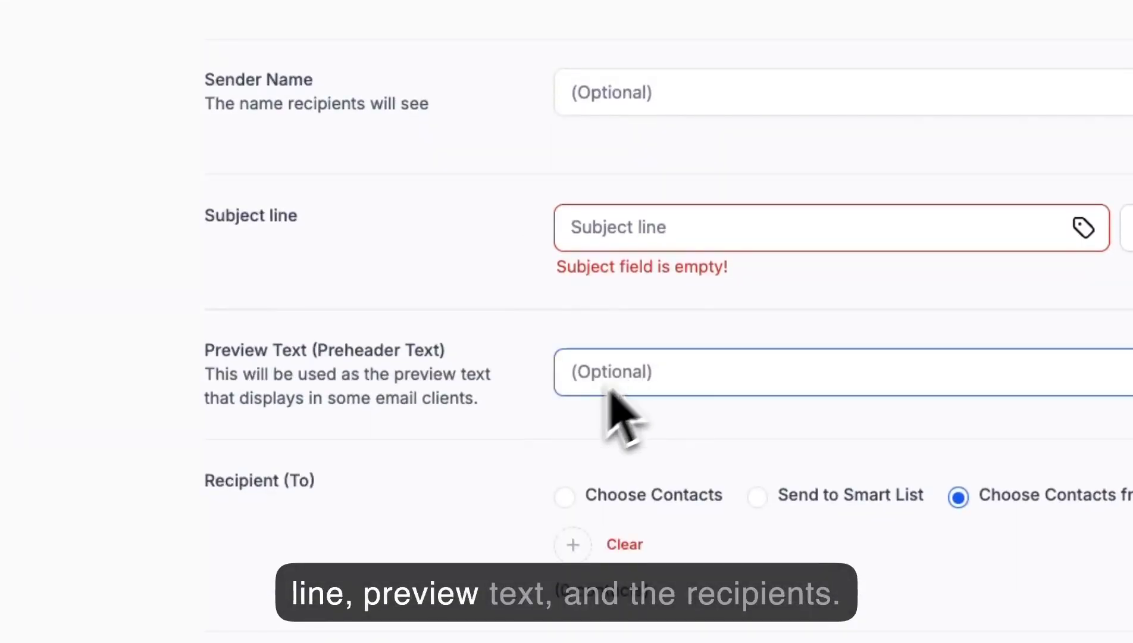
{"action": "scroll", "coordinate": [577, 429], "scroll_direction": "down", "scroll_amount": 1}
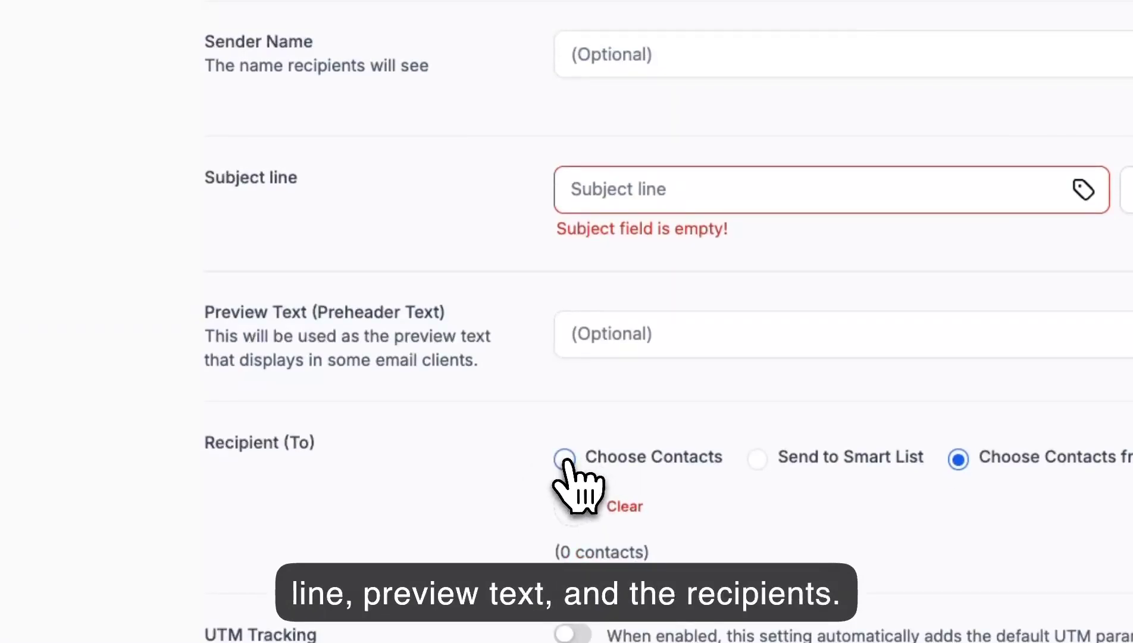
{"action": "left_click", "coordinate": [565, 460]}
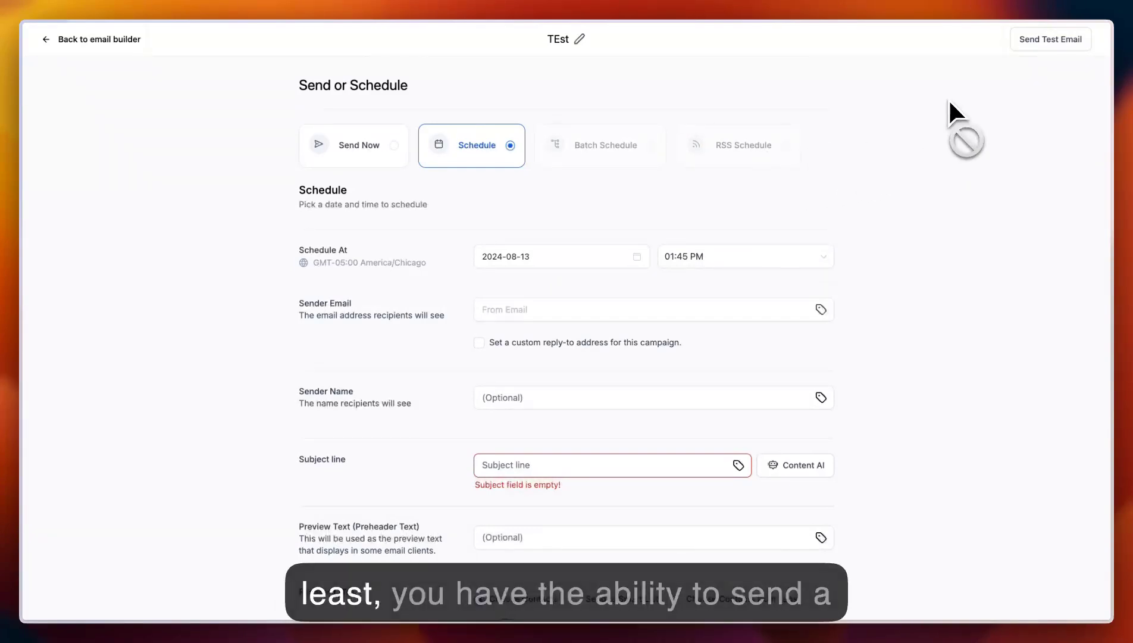
Review the test email form without sending a test, and return to the campaign's schedule settings
{"action": "left_click", "coordinate": [1039, 42]}
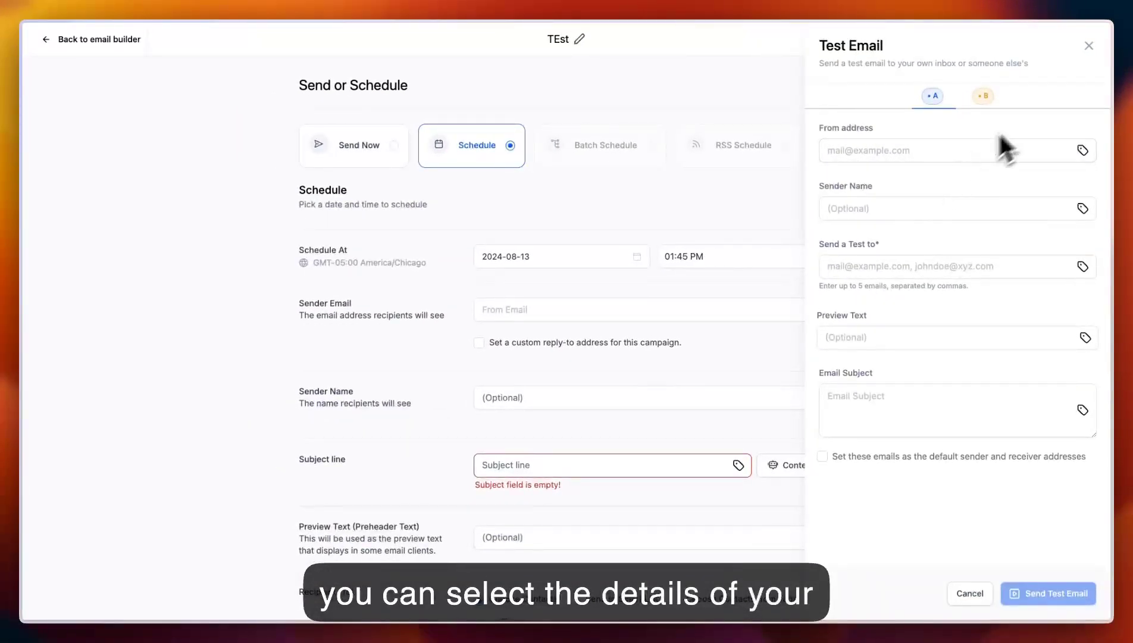
{"action": "left_click", "coordinate": [1089, 46]}
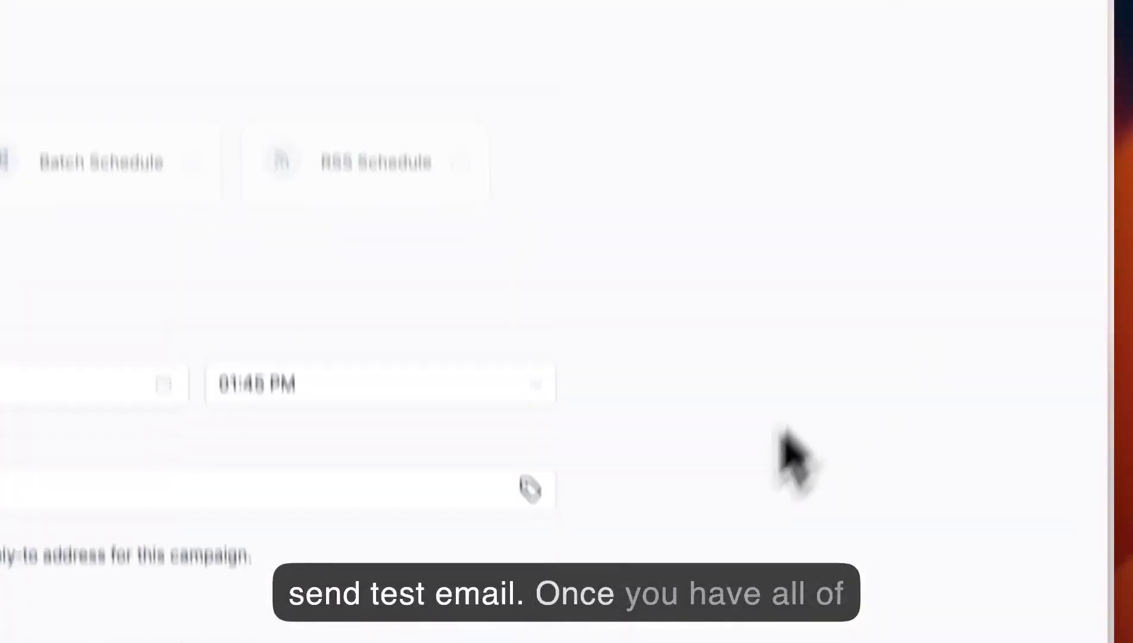
{"action": "scroll", "coordinate": [721, 422], "scroll_direction": "down", "scroll_amount": 10}
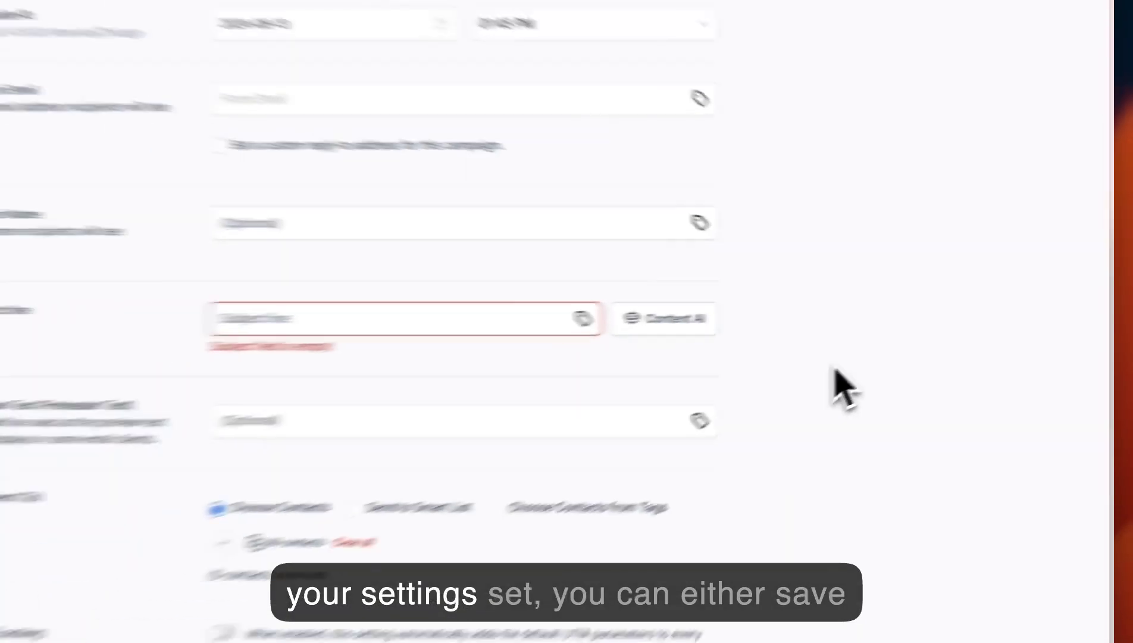